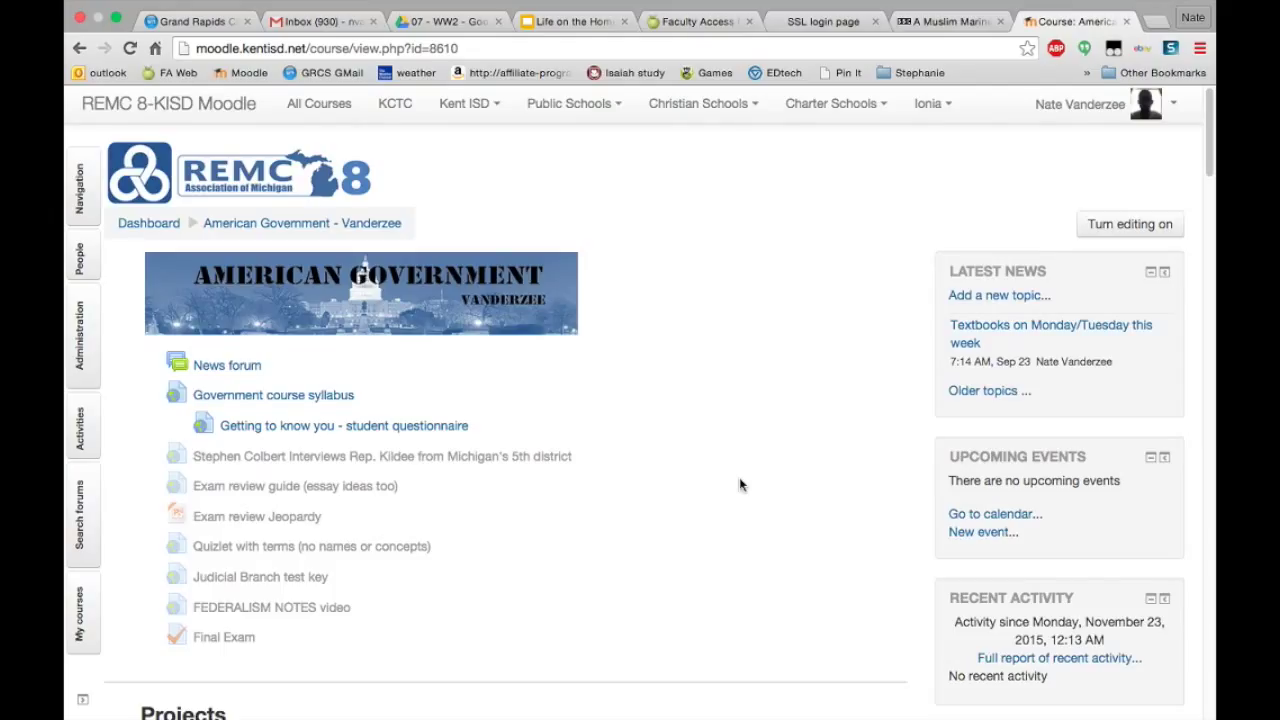
Open the CIA World Factbook website and look over its country list and the contents of its home page.
{"action": "left_click", "coordinate": [78, 310]}
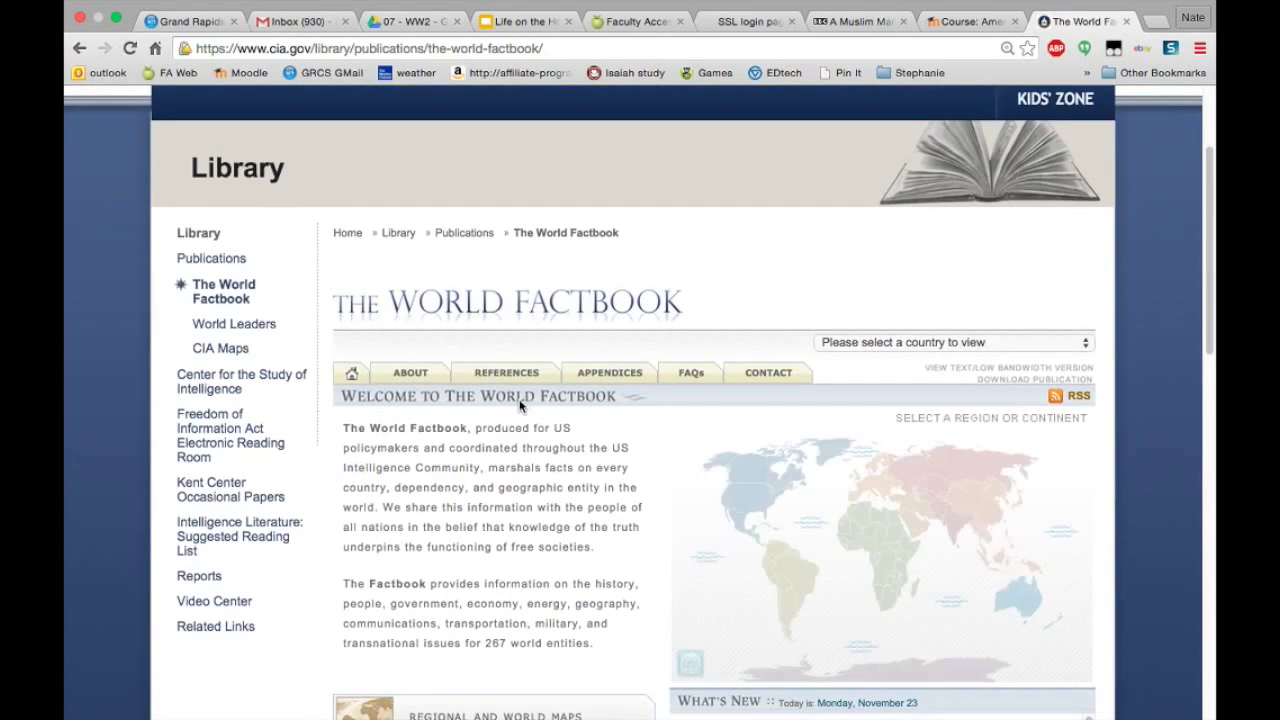
{"action": "scroll", "coordinate": [519, 405], "scroll_direction": "down", "scroll_amount": 2}
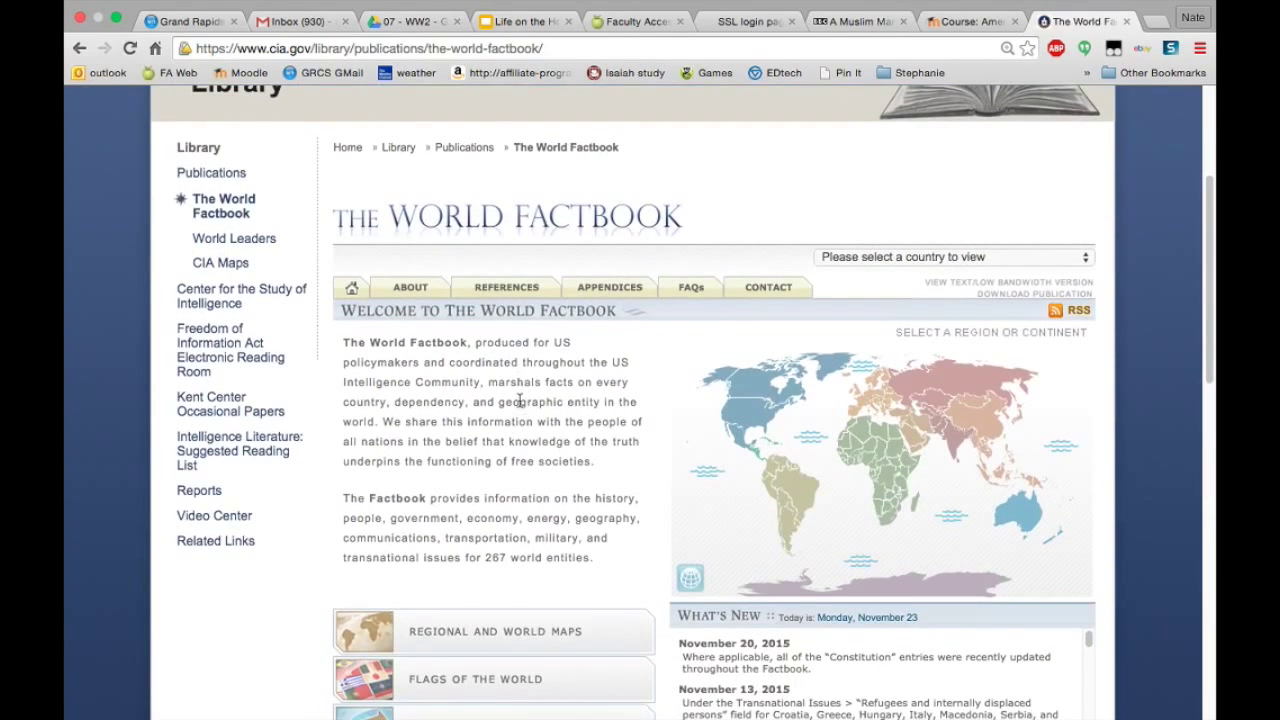
{"action": "left_click", "coordinate": [958, 258]}
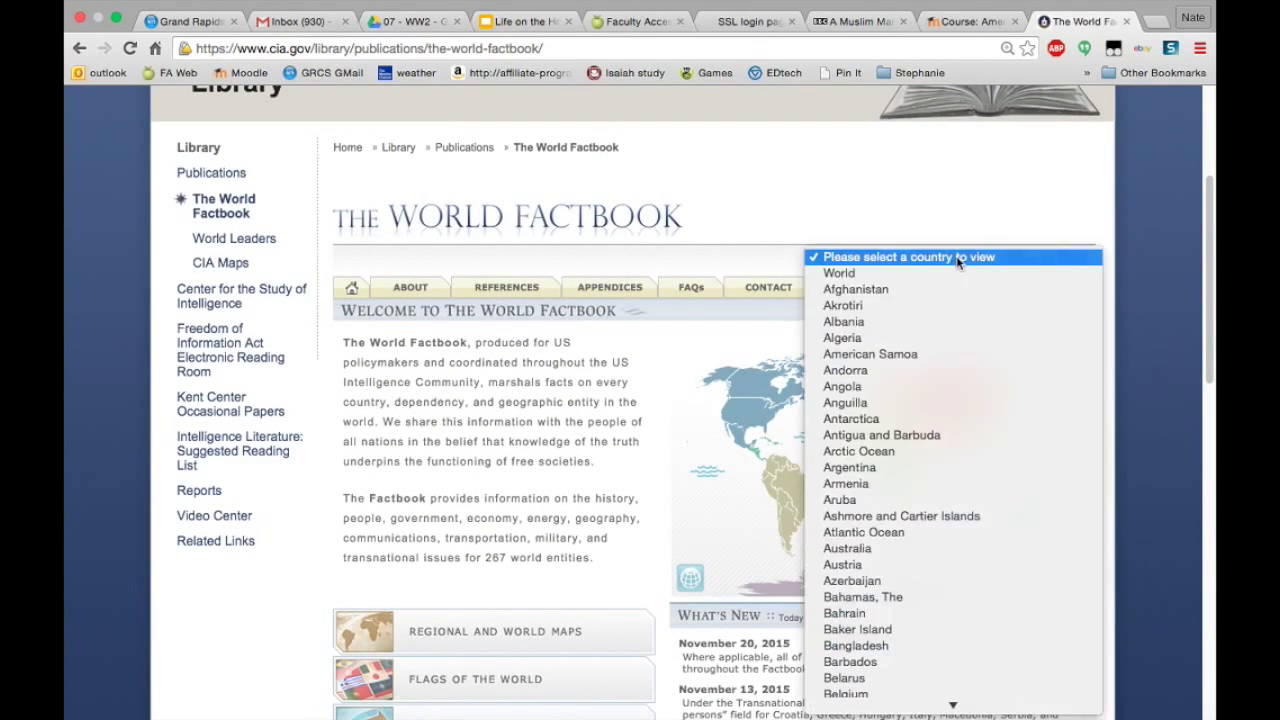
{"action": "scroll", "coordinate": [828, 468], "scroll_direction": "down", "scroll_amount": 10}
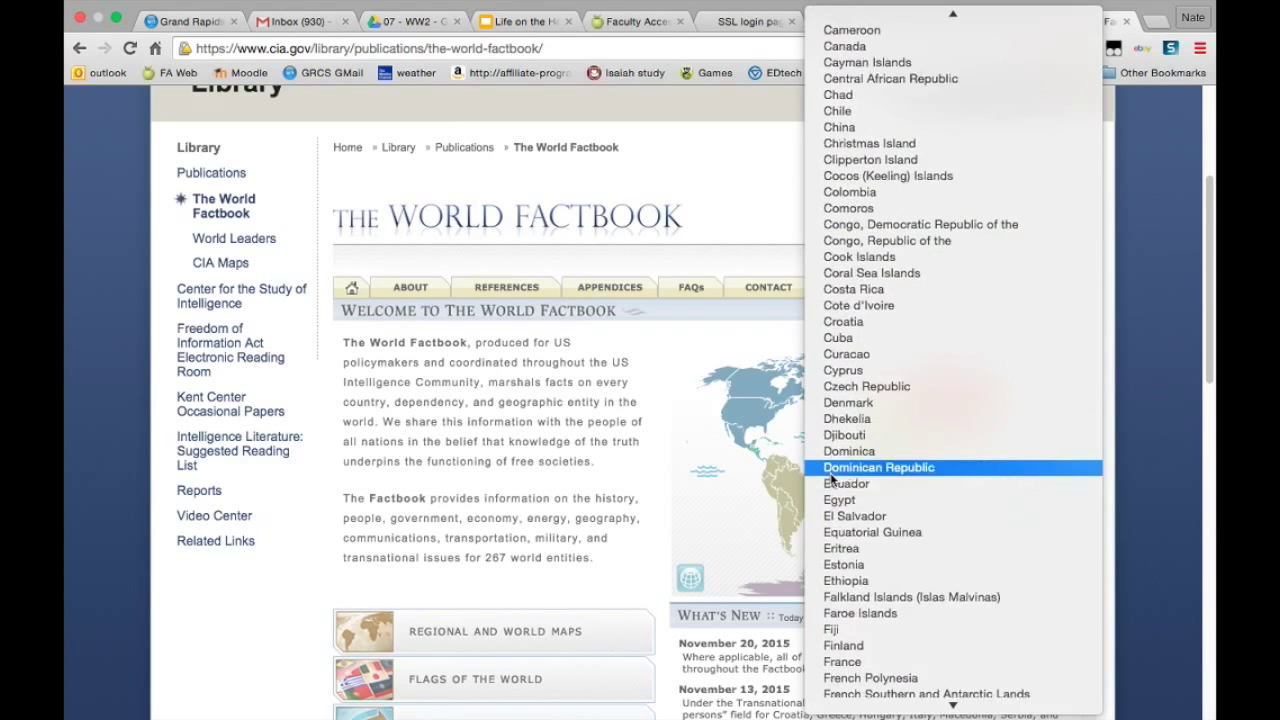
{"action": "left_click", "coordinate": [753, 186]}
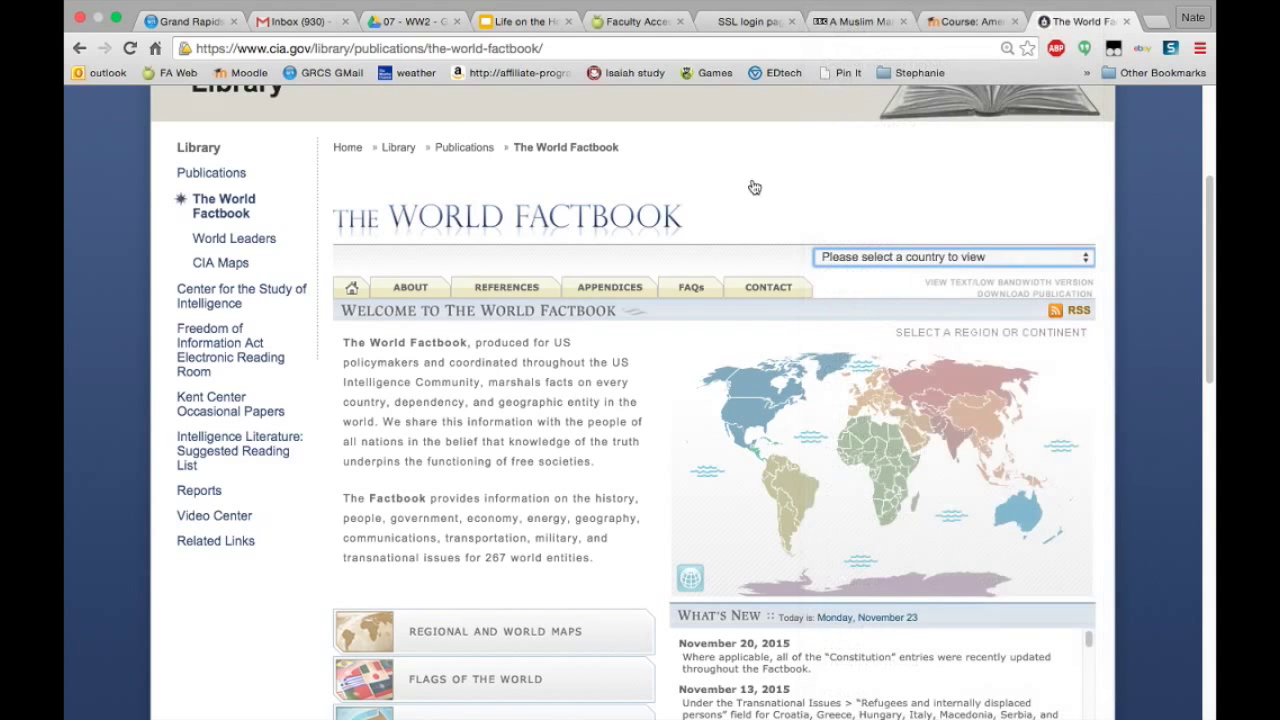
{"action": "scroll", "coordinate": [554, 437], "scroll_direction": "down", "scroll_amount": 5}
{"action": "scroll", "coordinate": [554, 437], "scroll_direction": "down", "scroll_amount": 1}
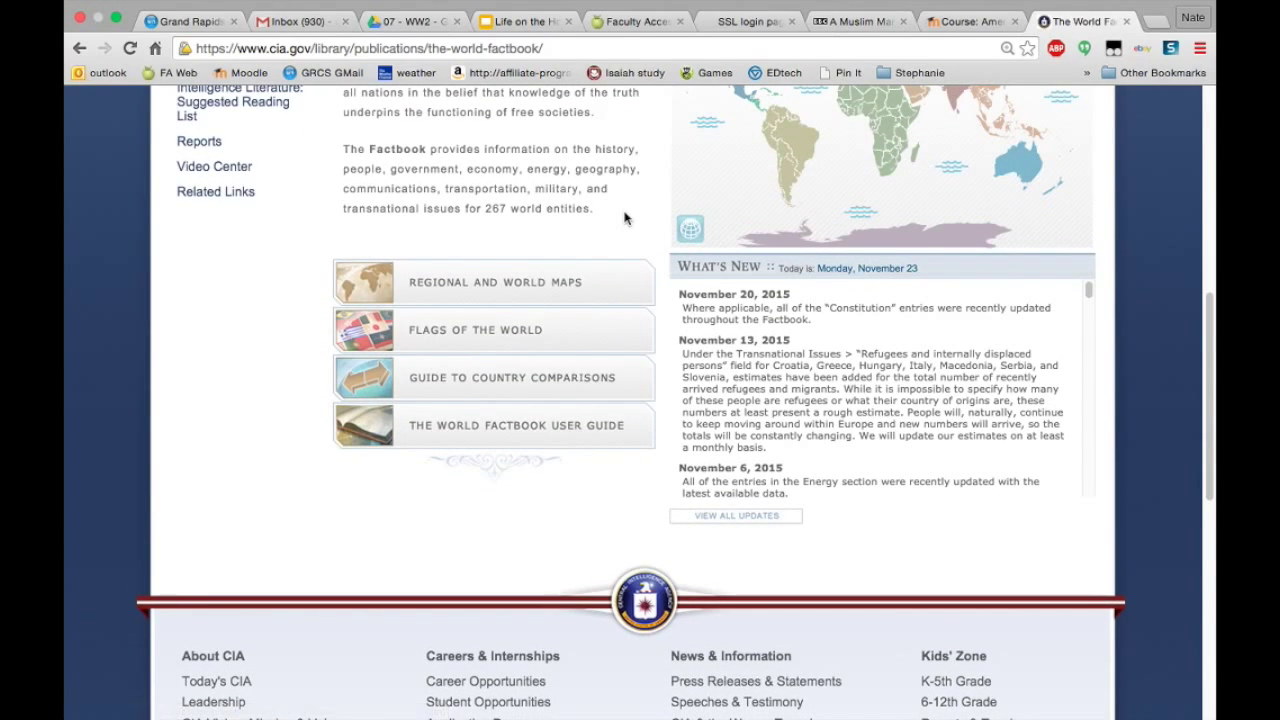
{"action": "scroll", "coordinate": [624, 218], "scroll_direction": "up", "scroll_amount": 6}
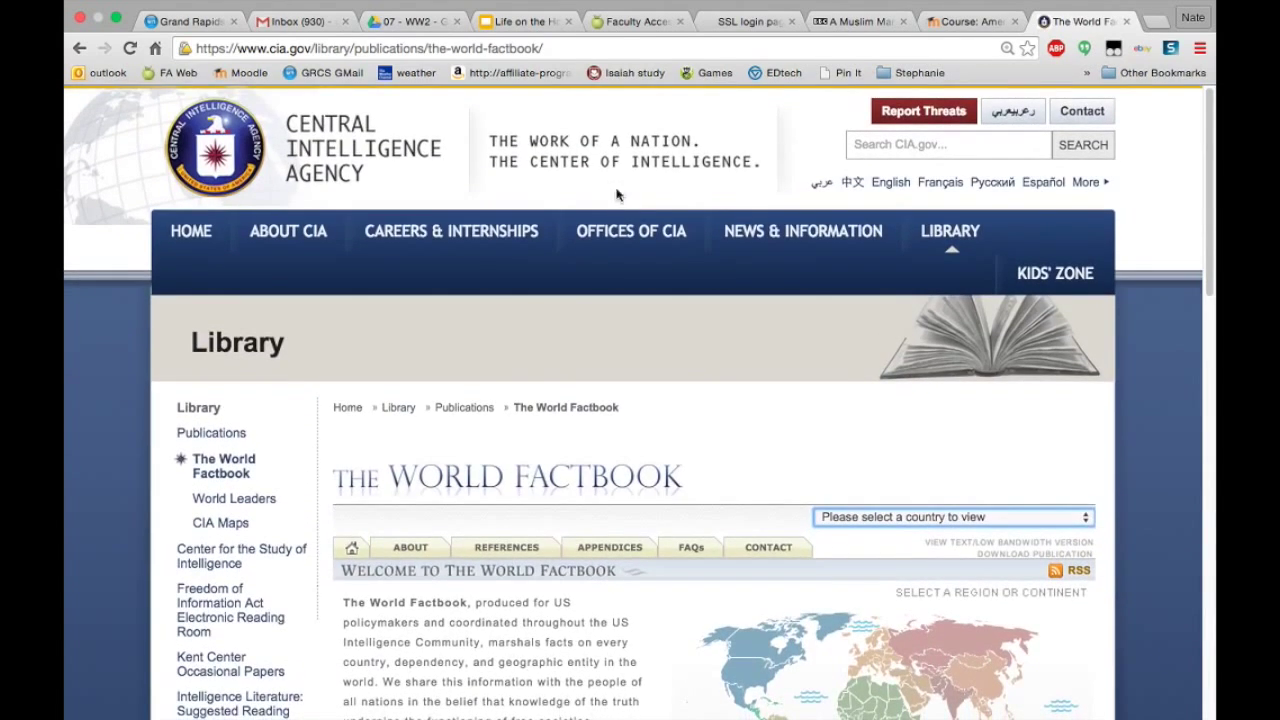
Switch to the Life on the Home Front presentation and look through slides 8, 9 and 10.
{"action": "left_click", "coordinate": [518, 21]}
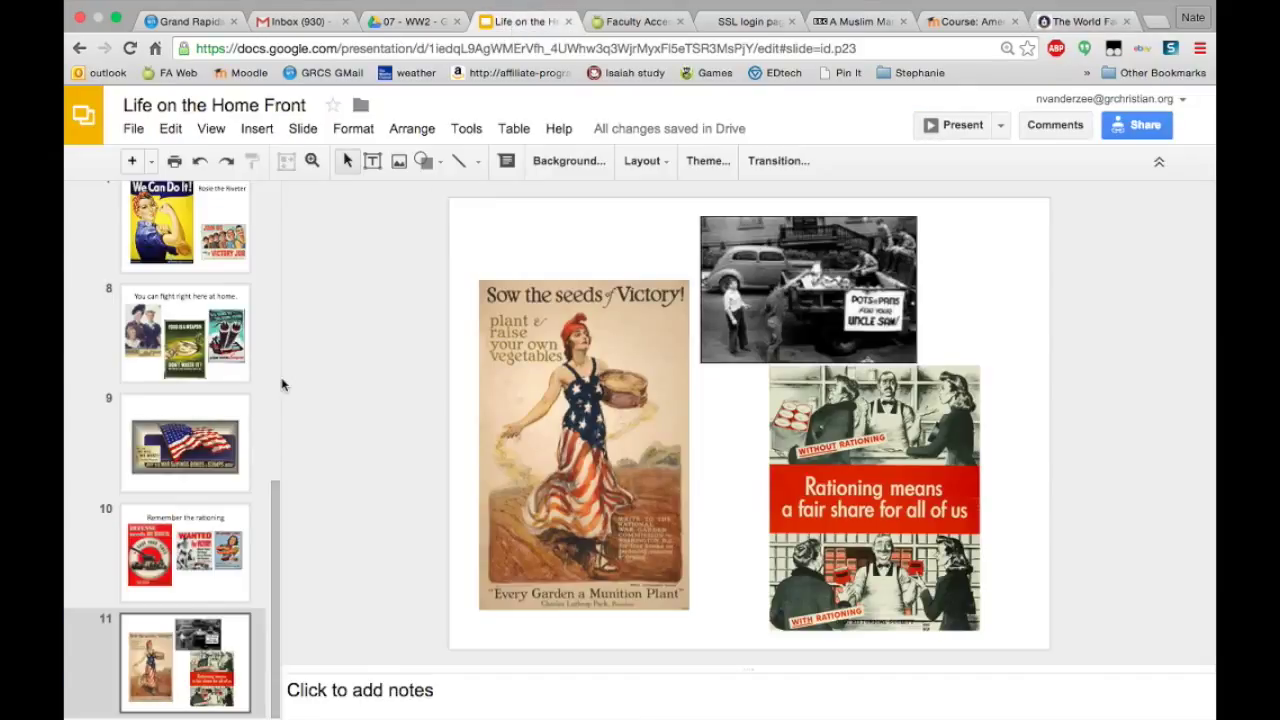
{"action": "left_click", "coordinate": [178, 430]}
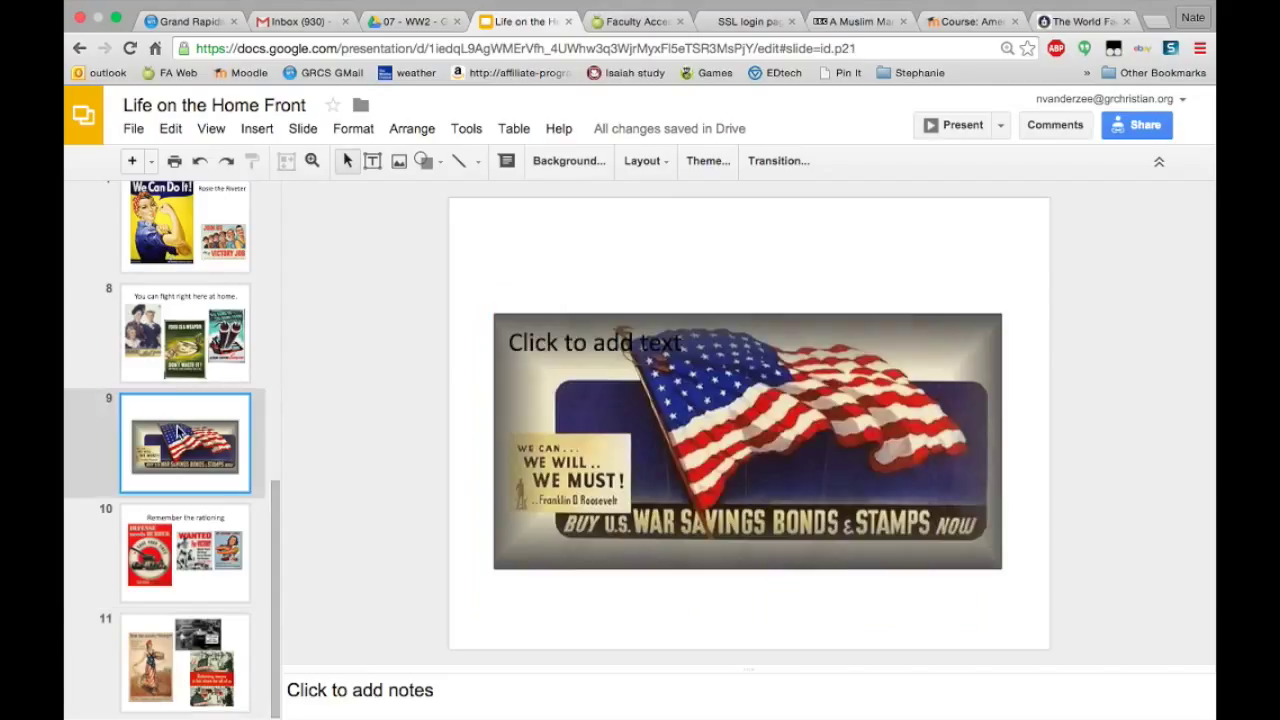
{"action": "key", "text": "Down"}
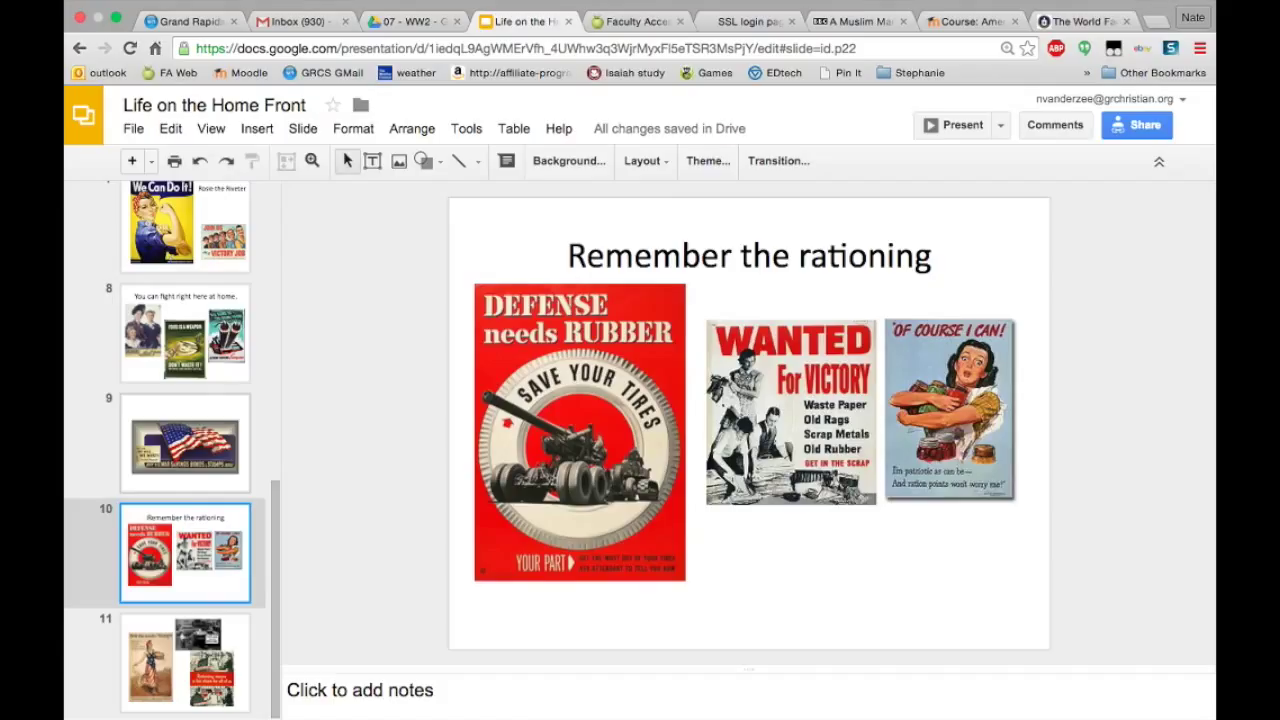
{"action": "key", "text": "Up"}
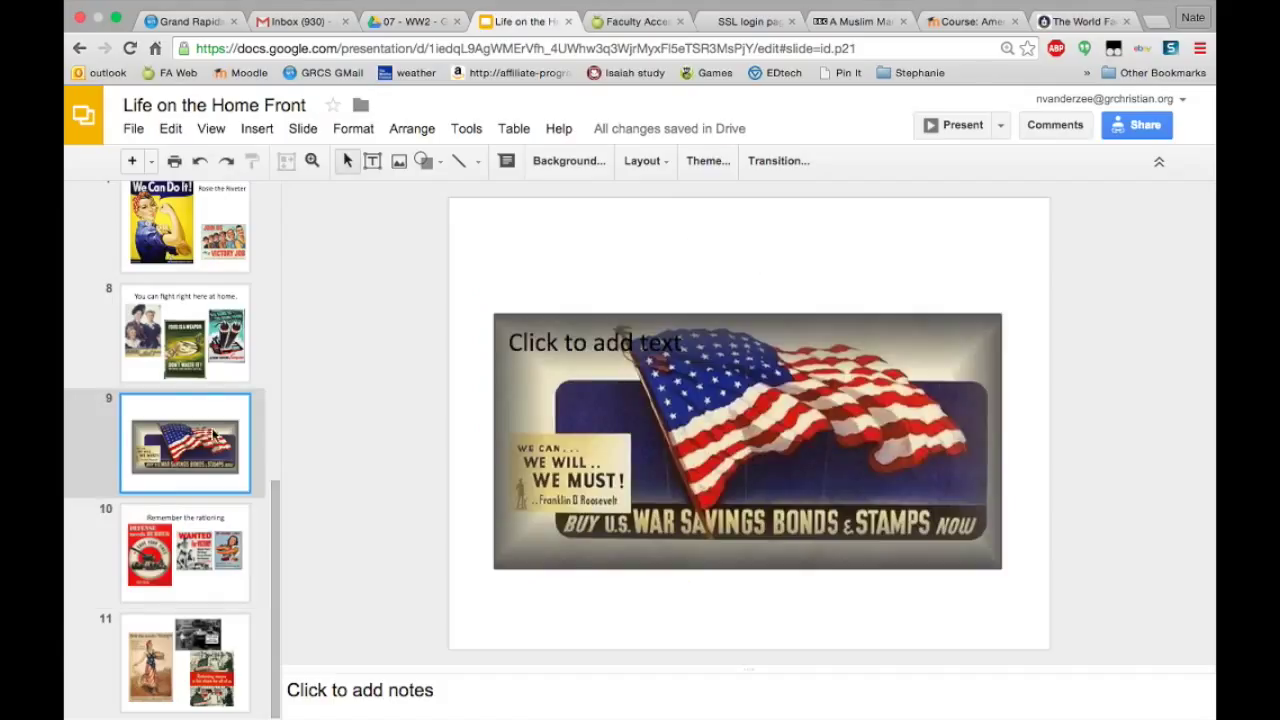
{"action": "left_click", "coordinate": [203, 368]}
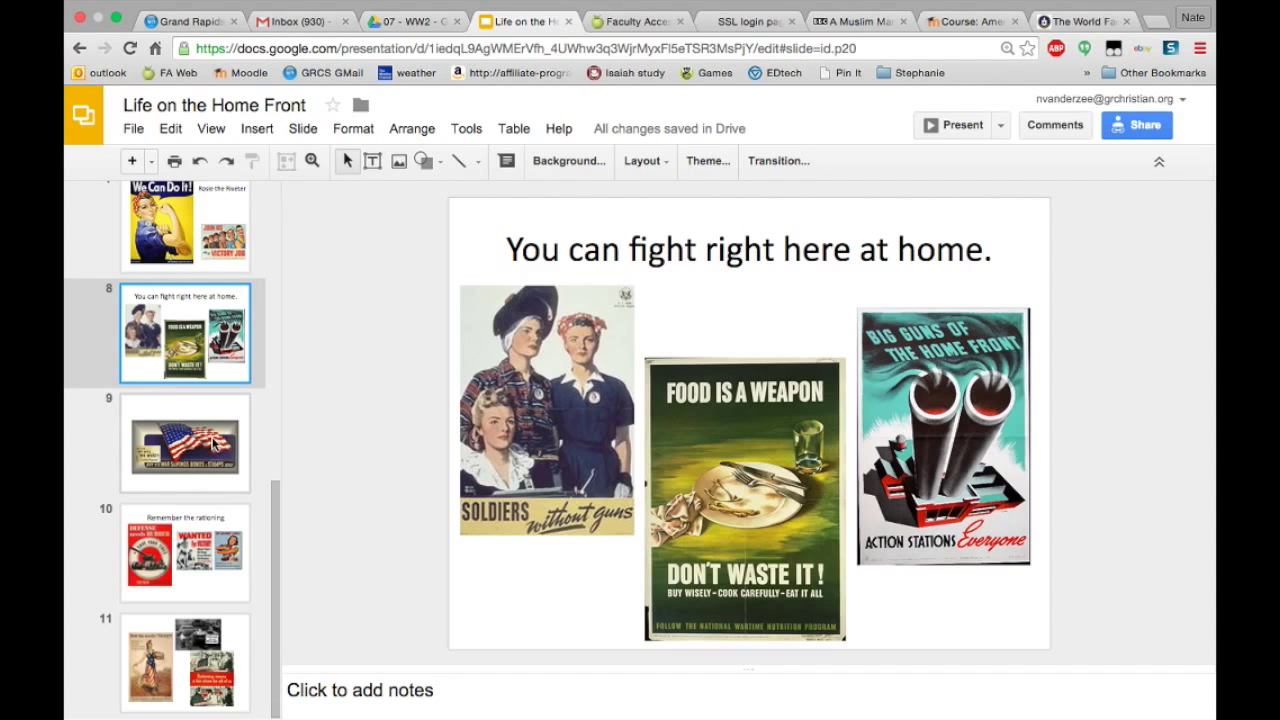
{"action": "scroll", "coordinate": [203, 368], "scroll_direction": "up", "scroll_amount": 10}
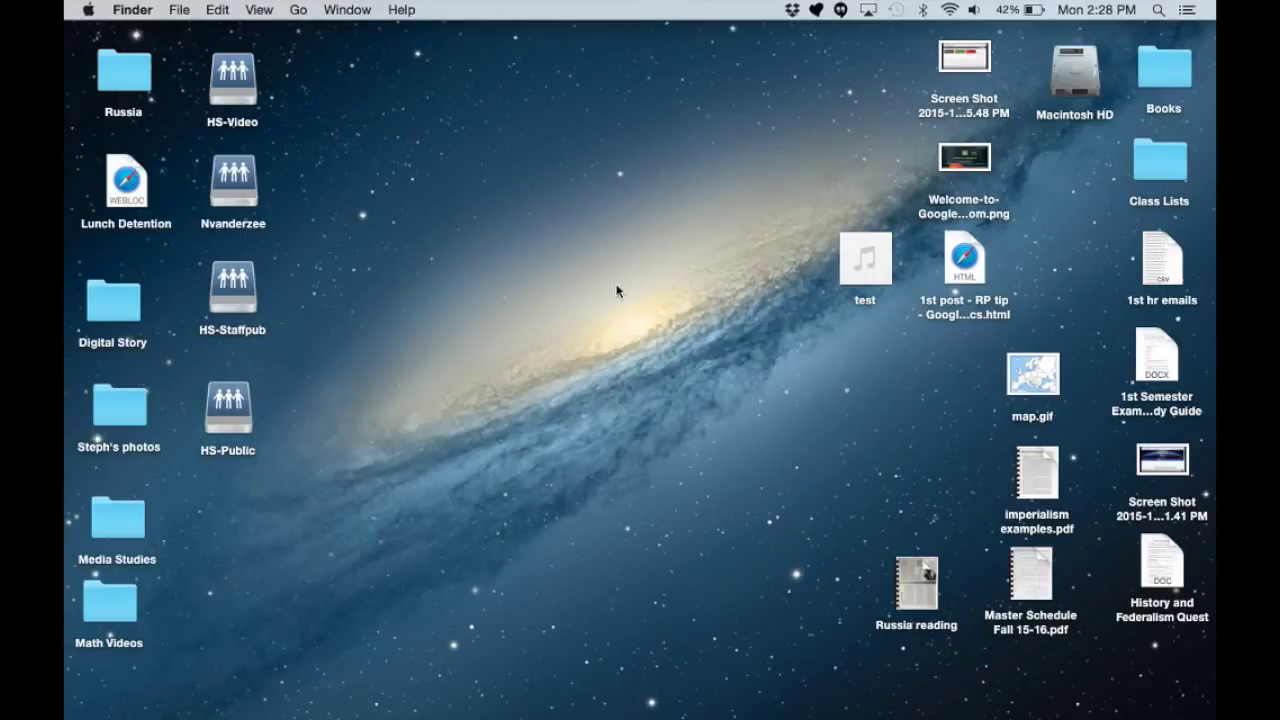
Launch QuickTime Player from the desktop and open a new screen recording.
{"action": "key", "text": "super+space"}
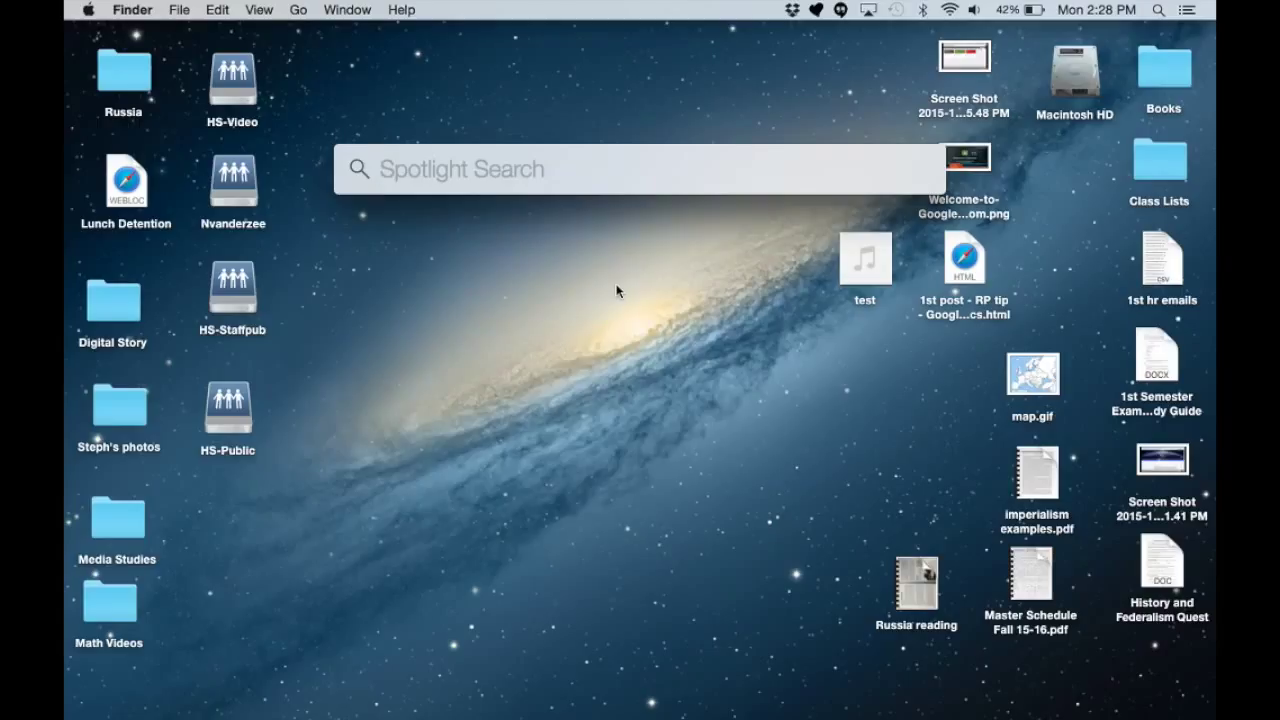
{"action": "type", "text": "q"}
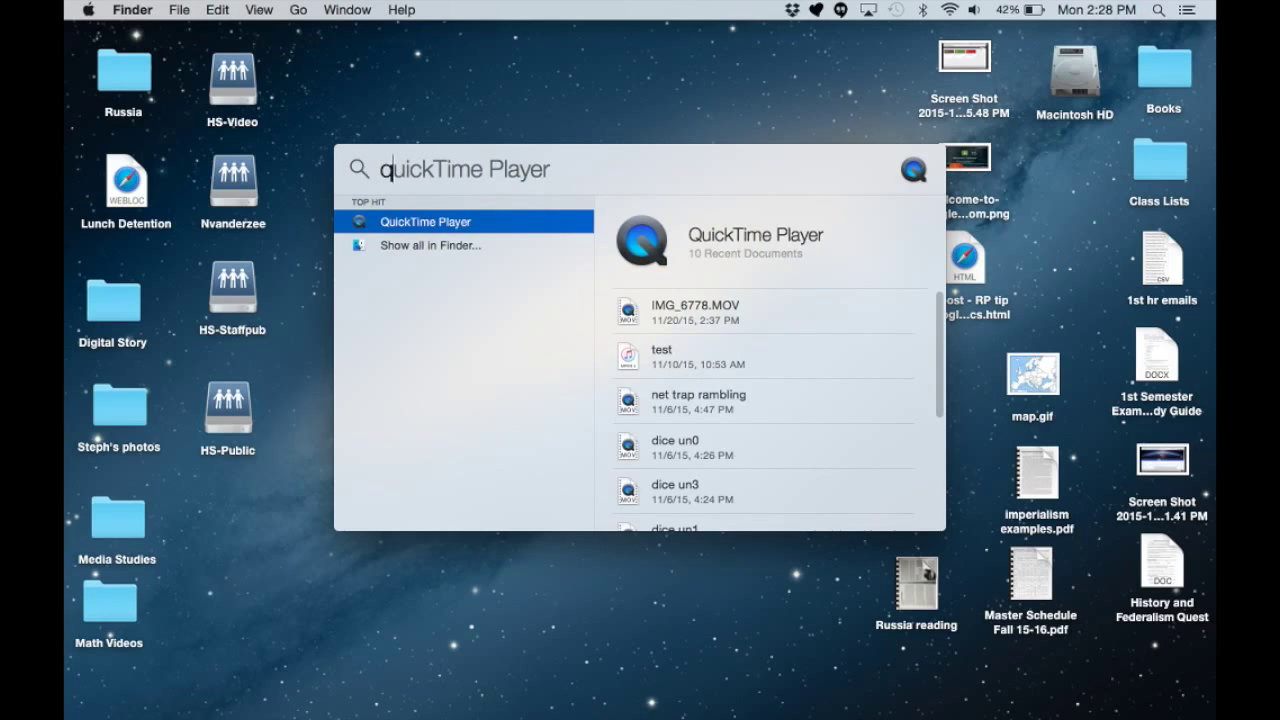
{"action": "key", "text": "Return"}
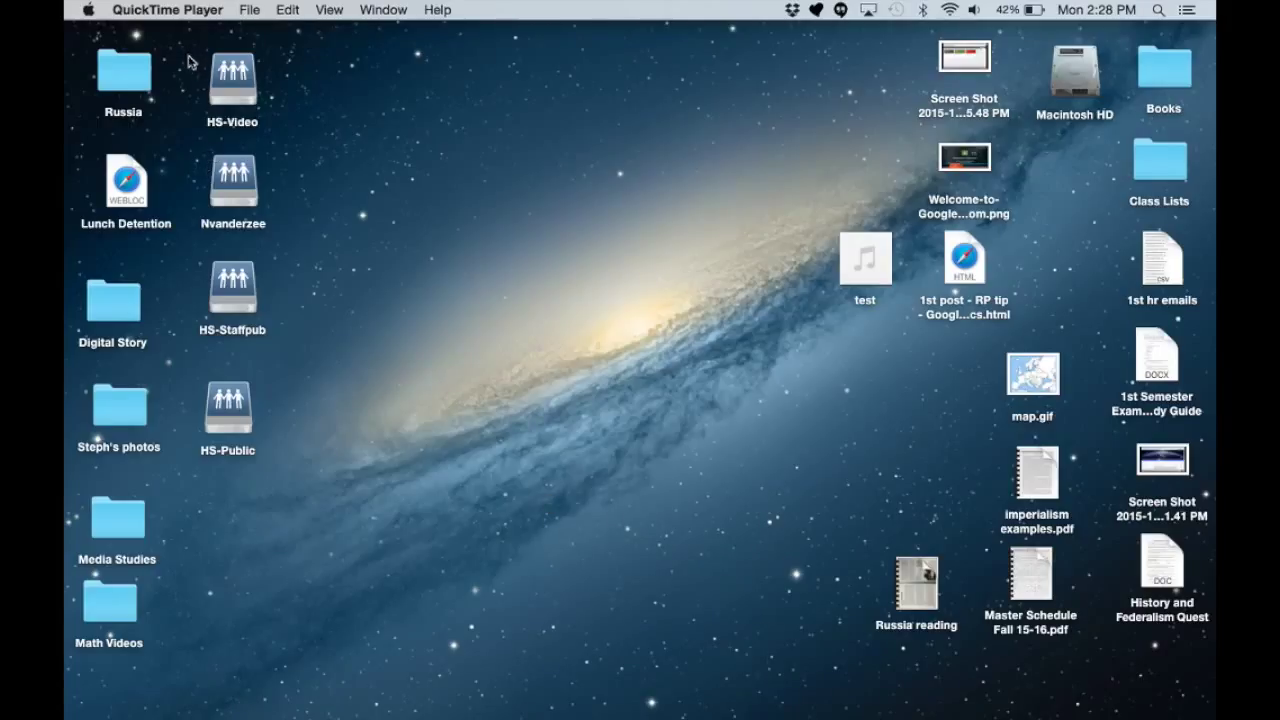
{"action": "left_click", "coordinate": [177, 12]}
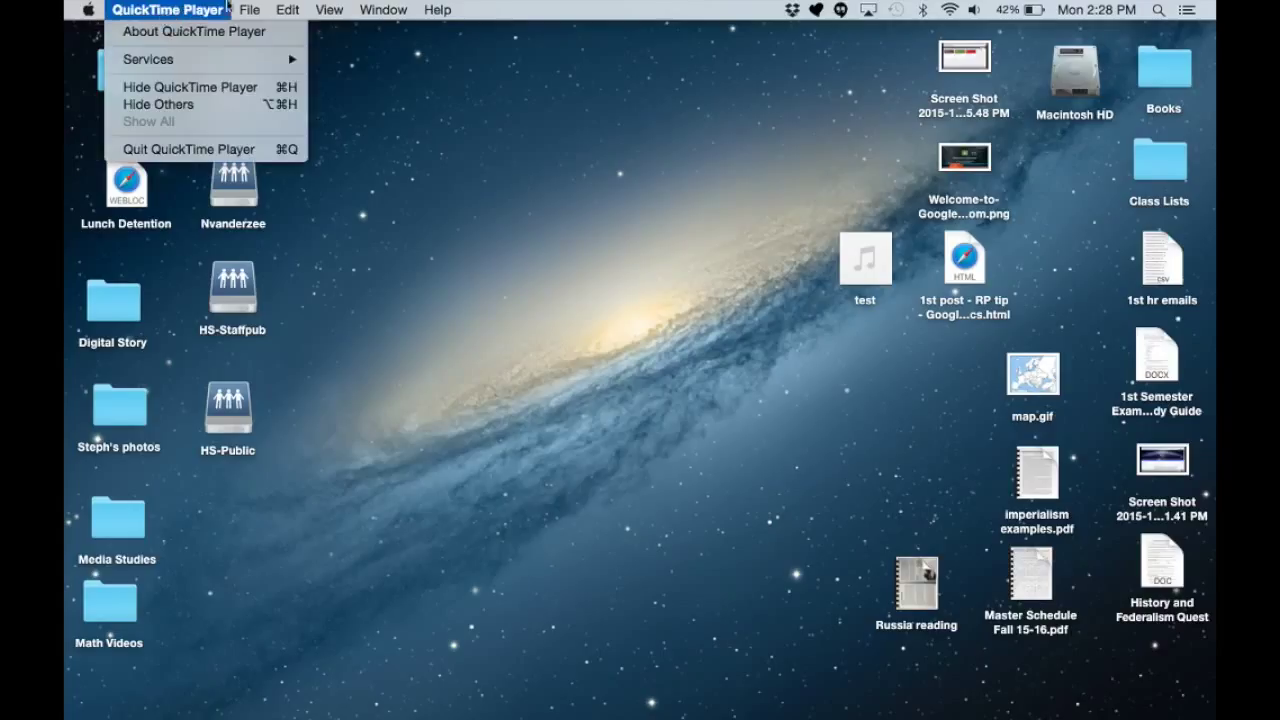
{"action": "mouse_move", "coordinate": [246, 12]}
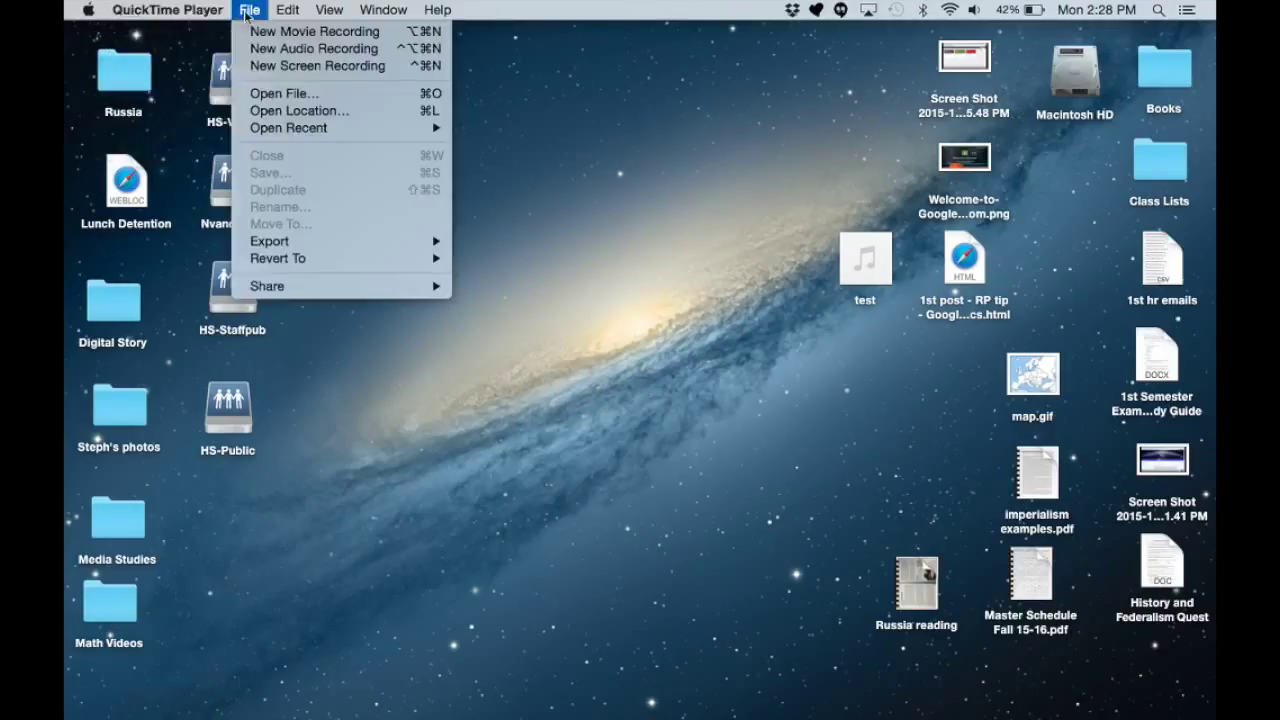
{"action": "left_click", "coordinate": [280, 66]}
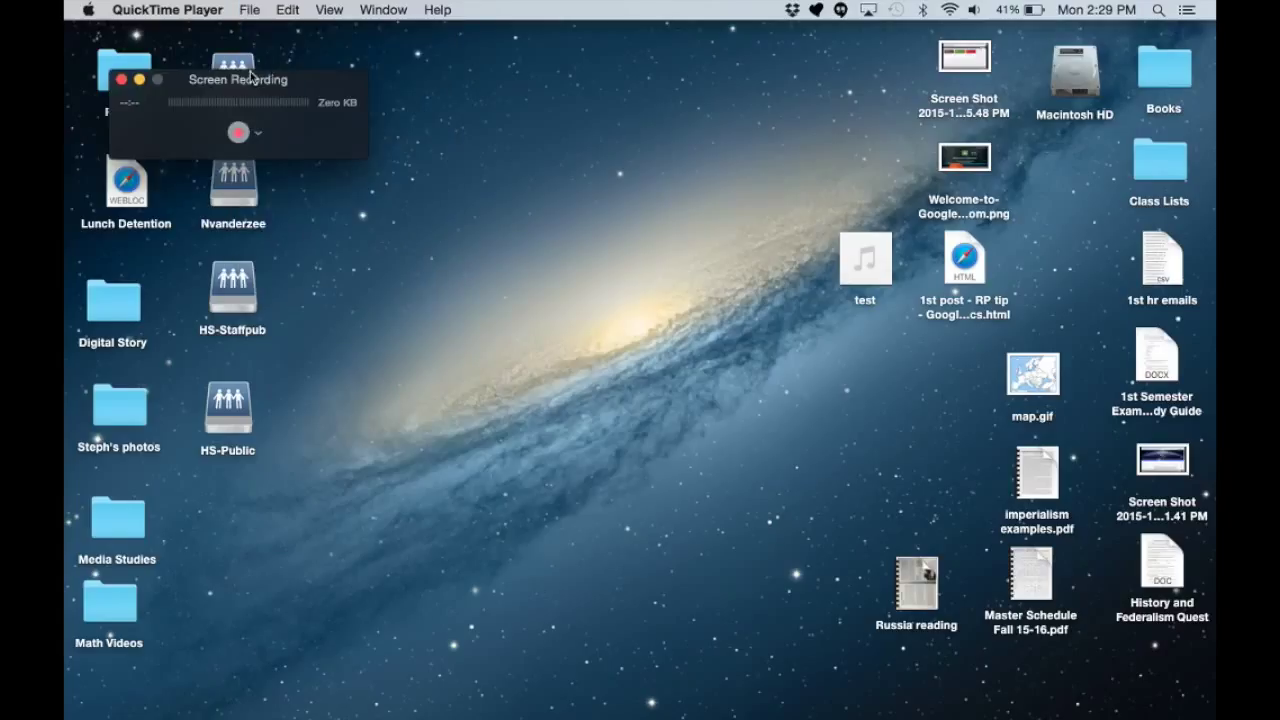
Set the recording's microphone to C-Media USB Audio Device and move the recording window toward the middle of the desktop.
{"action": "left_click_drag", "start_coordinate": [254, 82], "coordinate": [331, 114]}
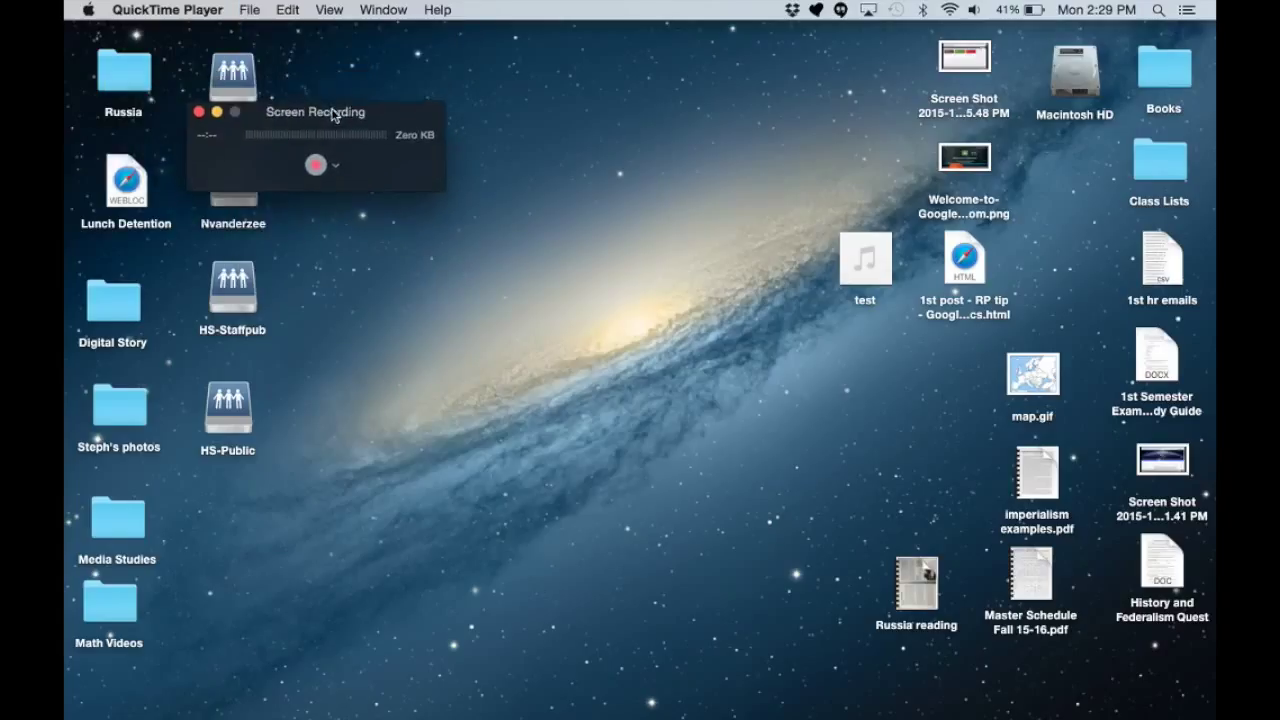
{"action": "left_click", "coordinate": [337, 168]}
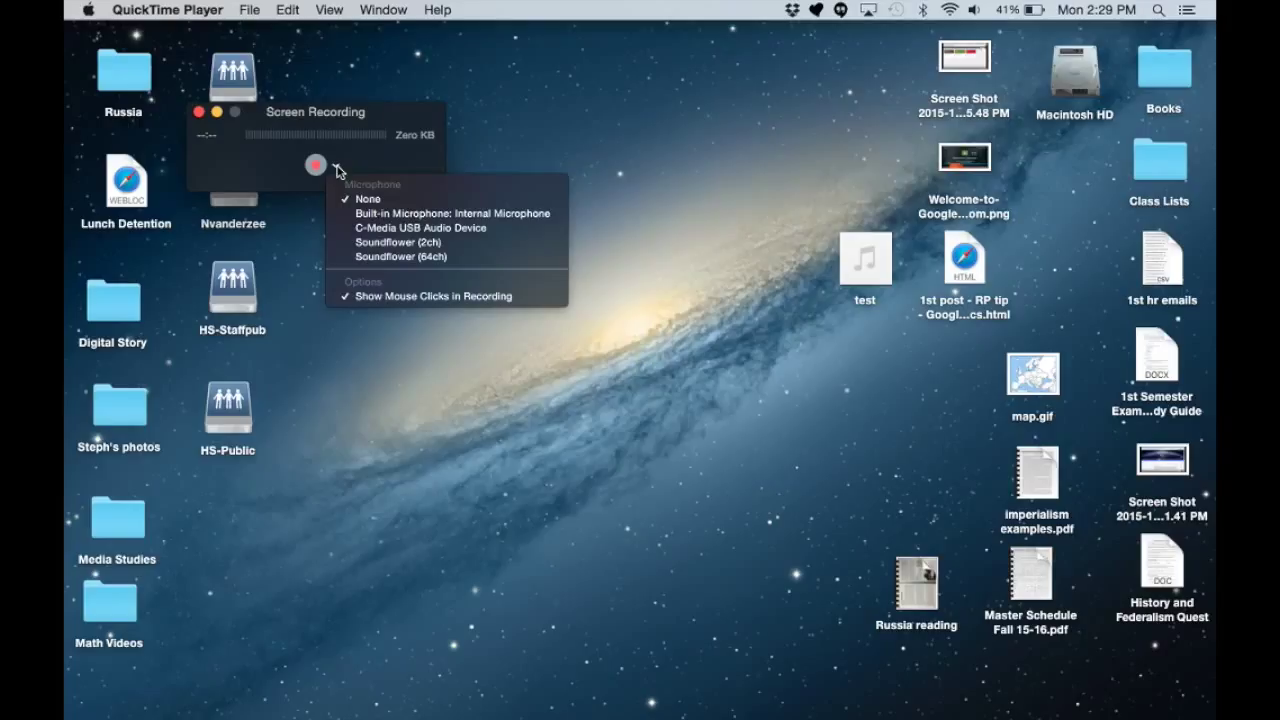
{"action": "left_click", "coordinate": [389, 230]}
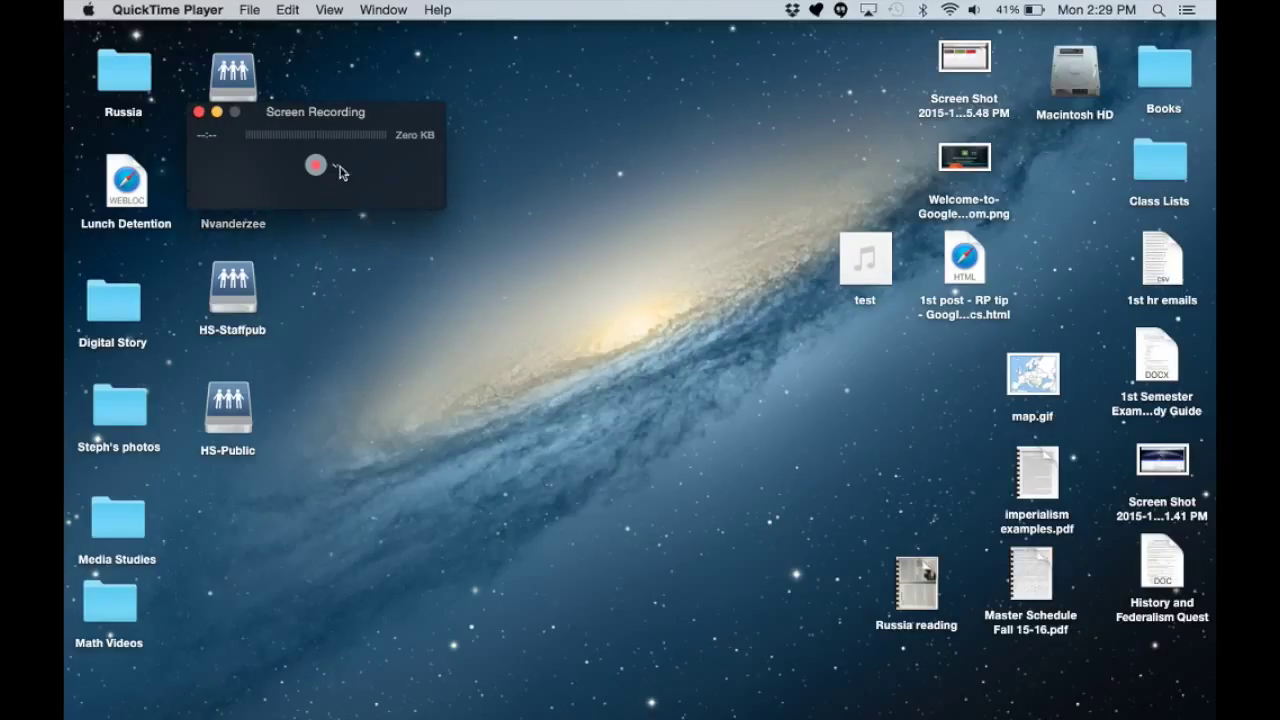
{"action": "left_click_drag", "start_coordinate": [328, 119], "coordinate": [448, 216]}
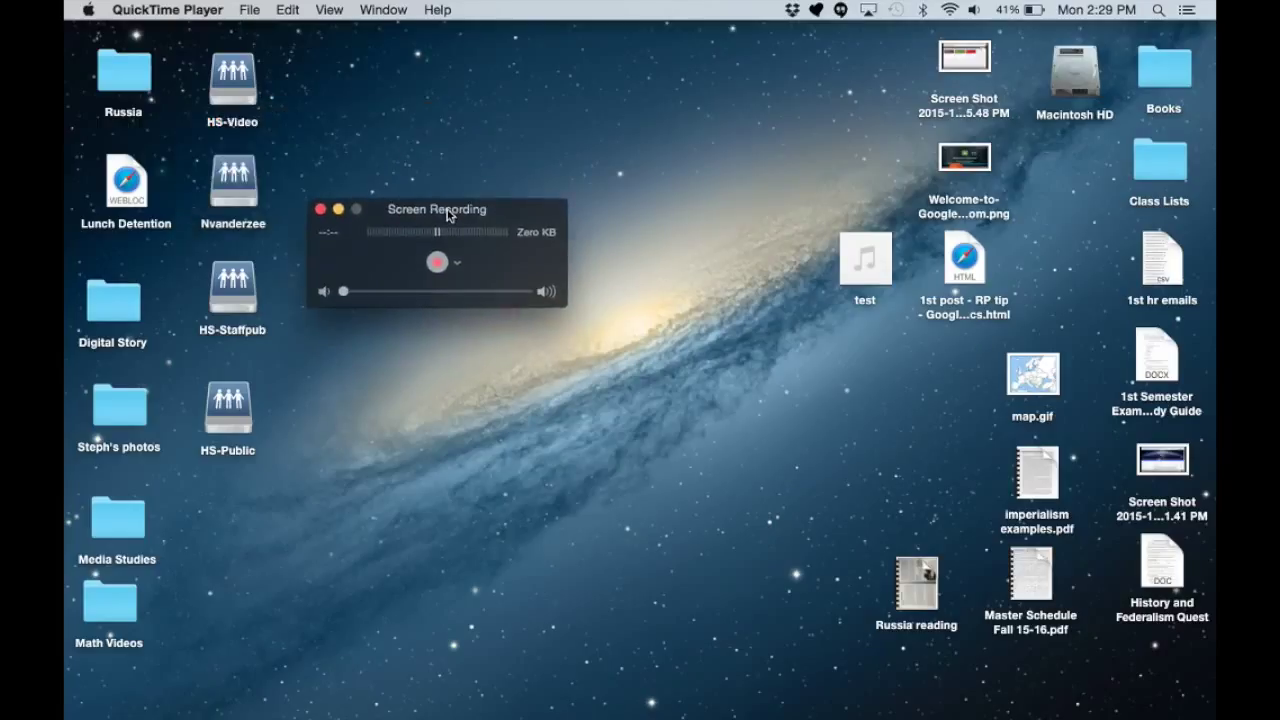
Start the screen recording, capturing the full screen.
{"action": "left_click", "coordinate": [437, 264]}
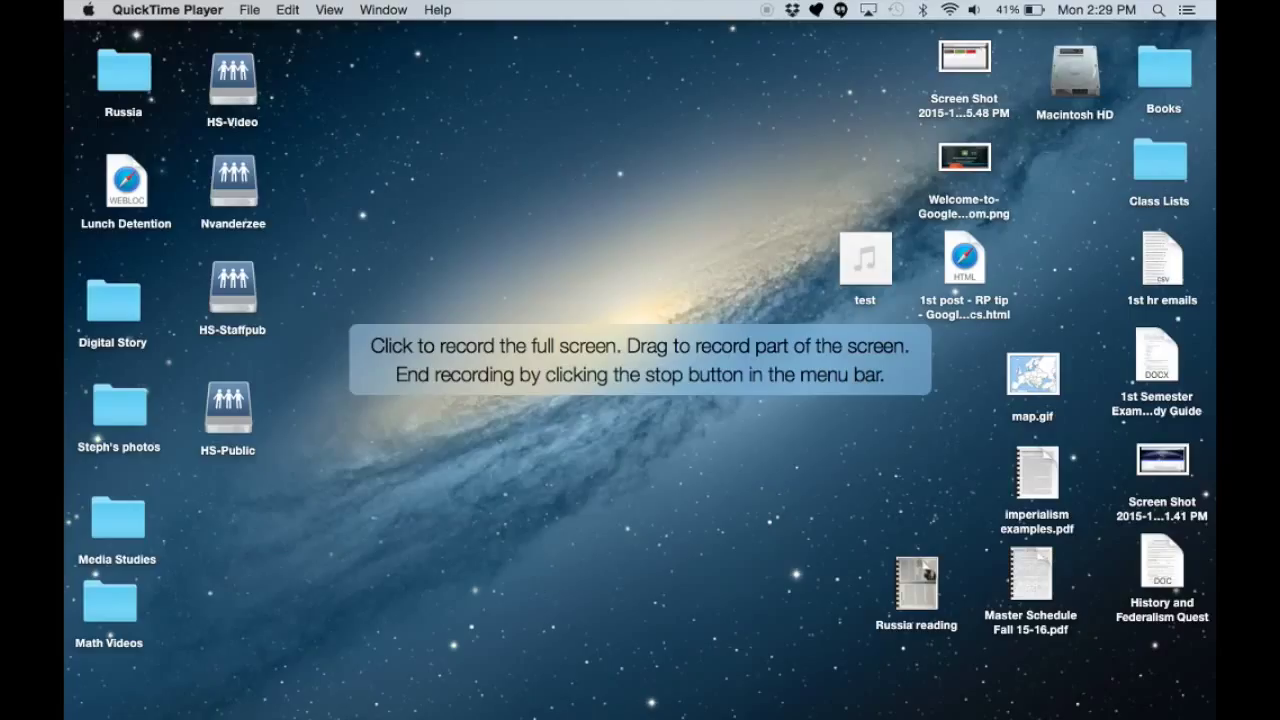
{"action": "mouse_move", "coordinate": [535, 712]}
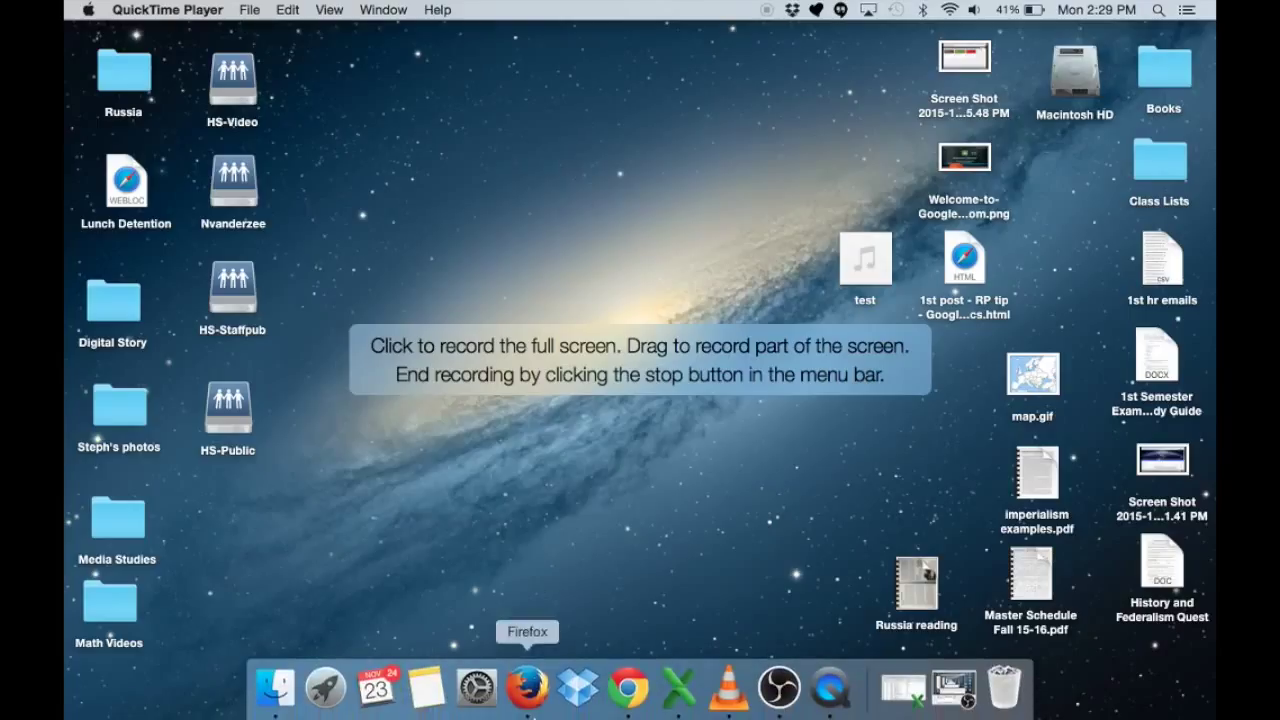
{"action": "left_click", "coordinate": [630, 688]}
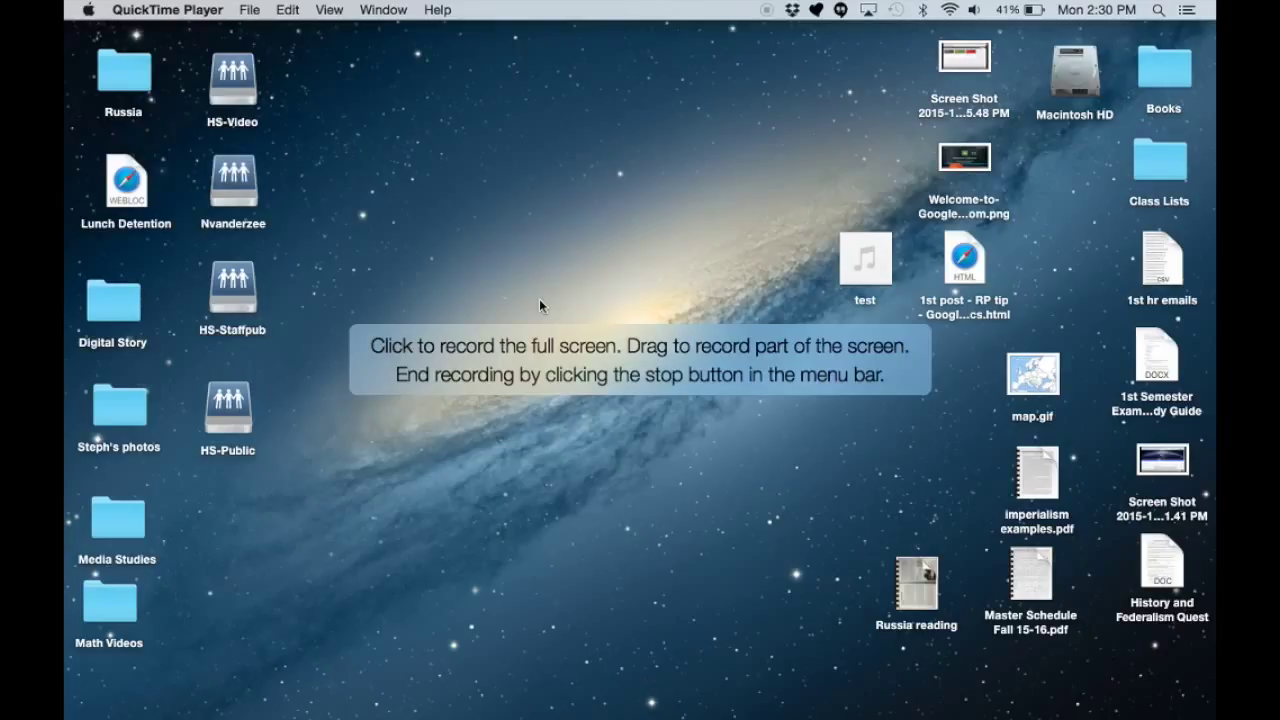
{"action": "left_click", "coordinate": [539, 303]}
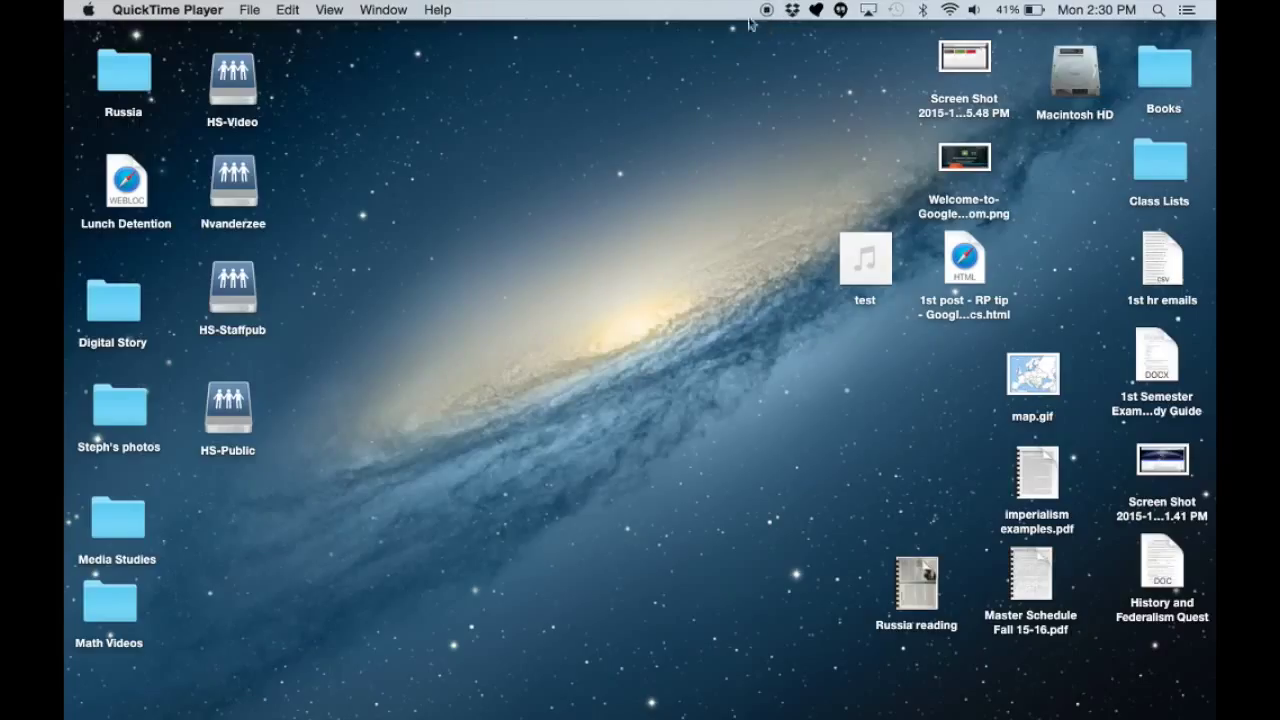
Switch to the Life on the Home Front presentation in Chrome, present it full screen from slide 8 and page through its slides.
{"action": "key", "text": "ctrl+Right"}
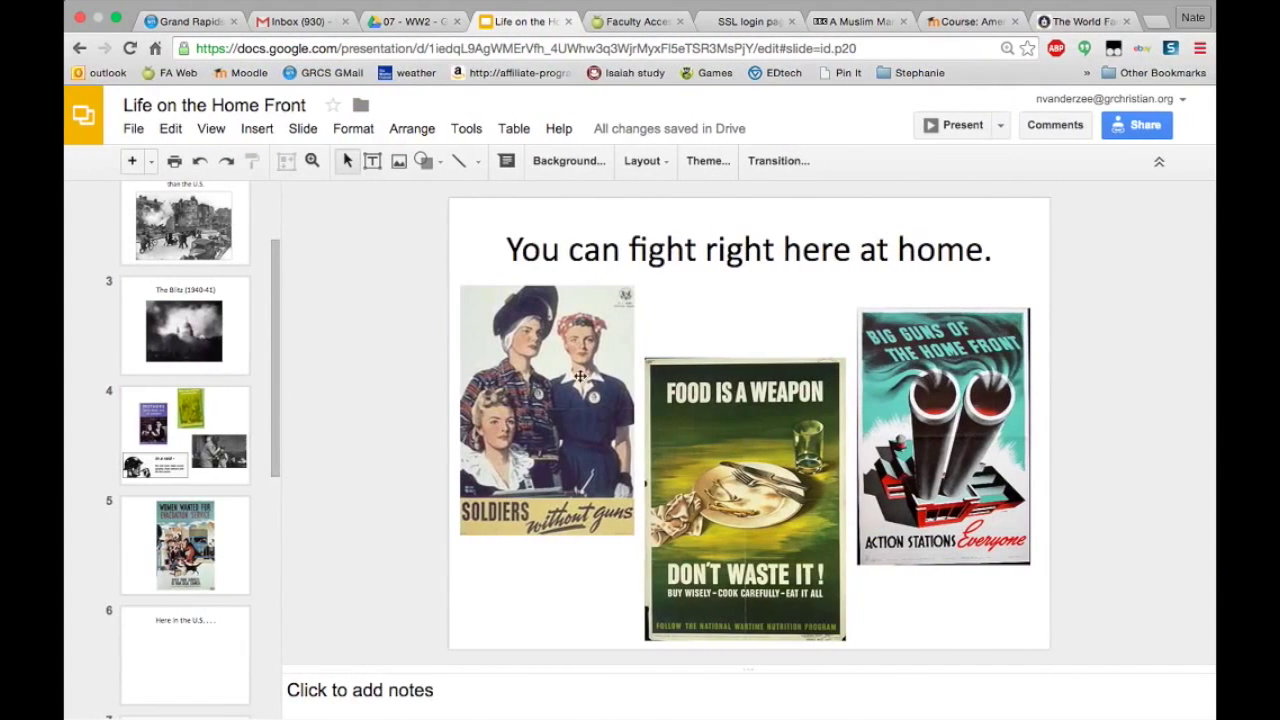
{"action": "left_click", "coordinate": [948, 126]}
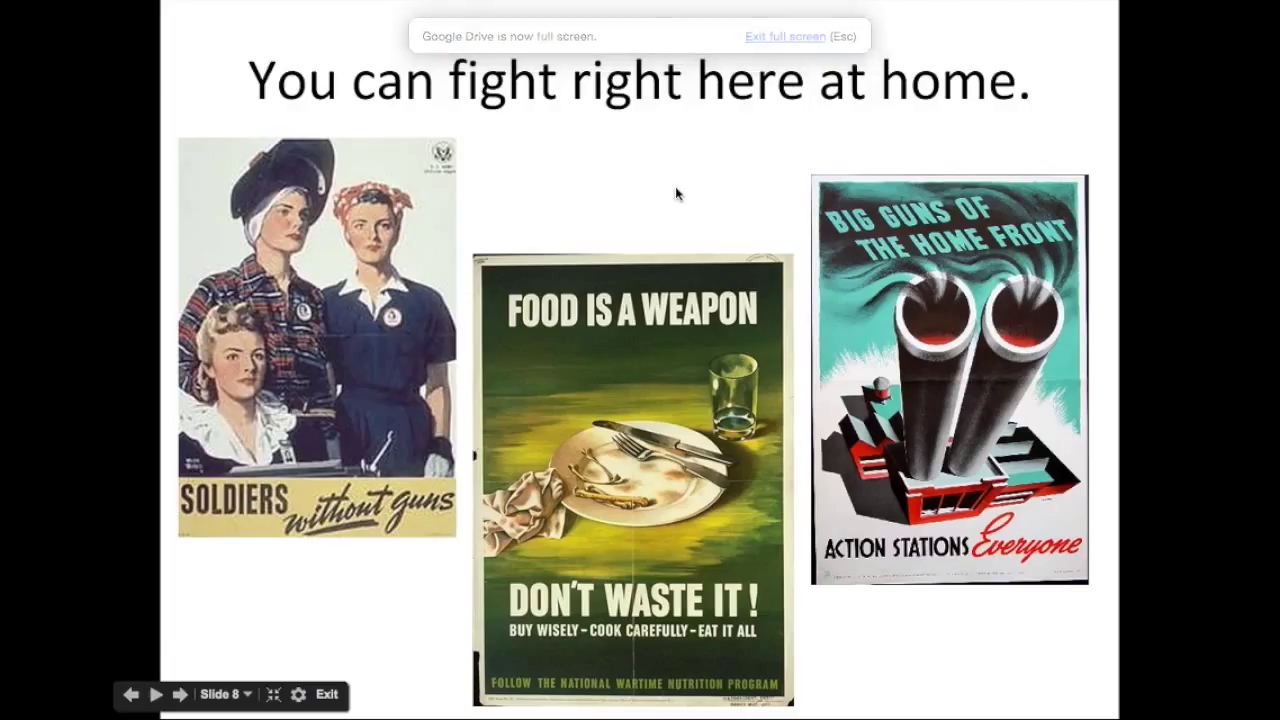
{"action": "key", "text": "Right"}
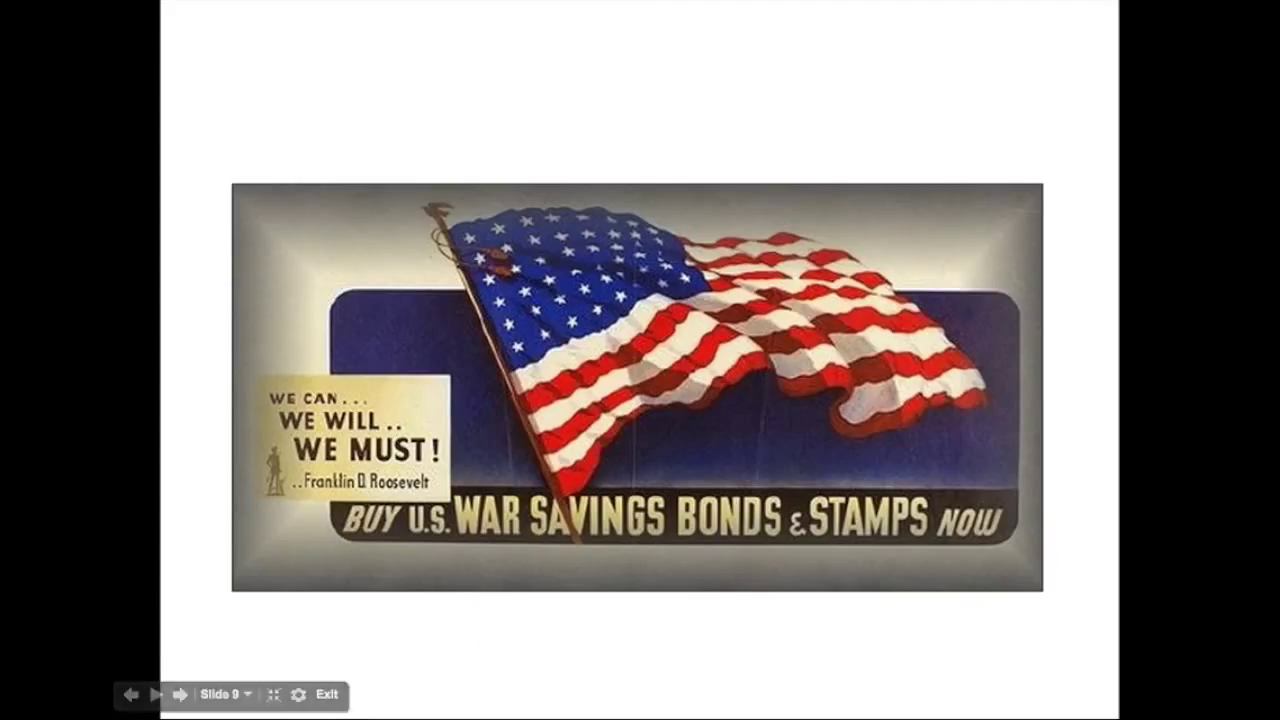
{"action": "key", "text": "Right"}
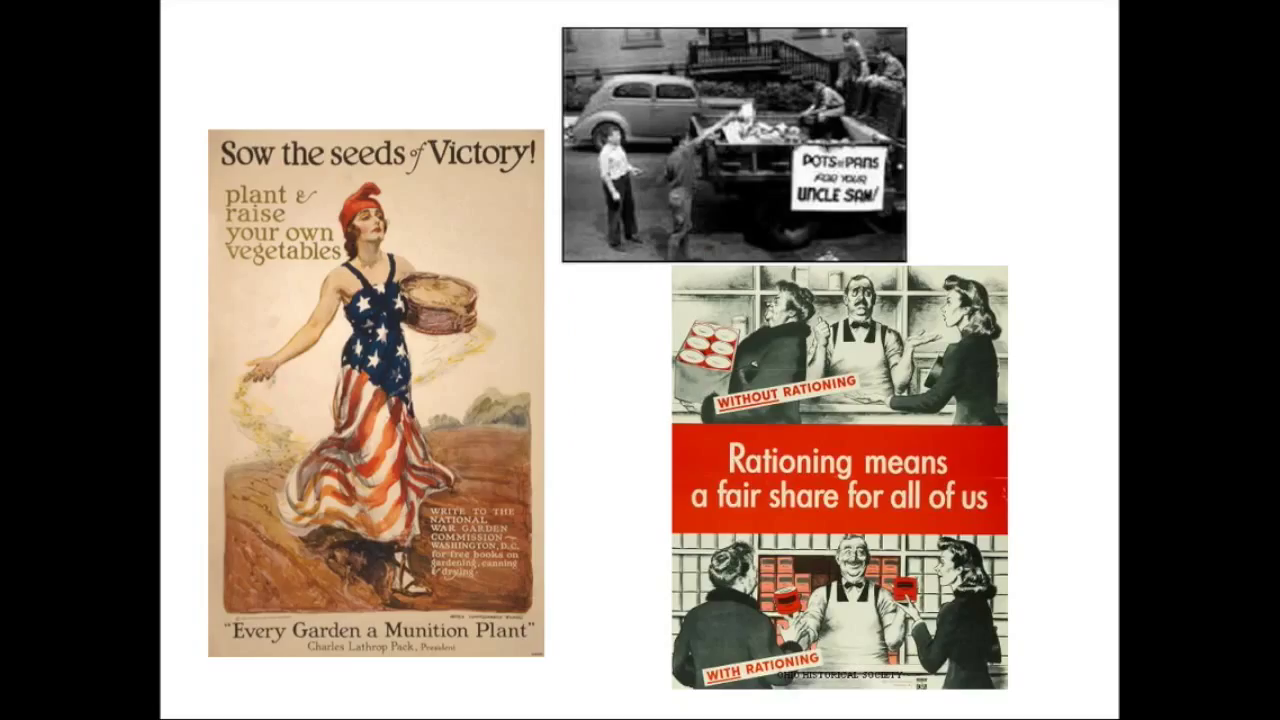
{"action": "key", "text": "Left"}
{"action": "key", "text": "Right"}
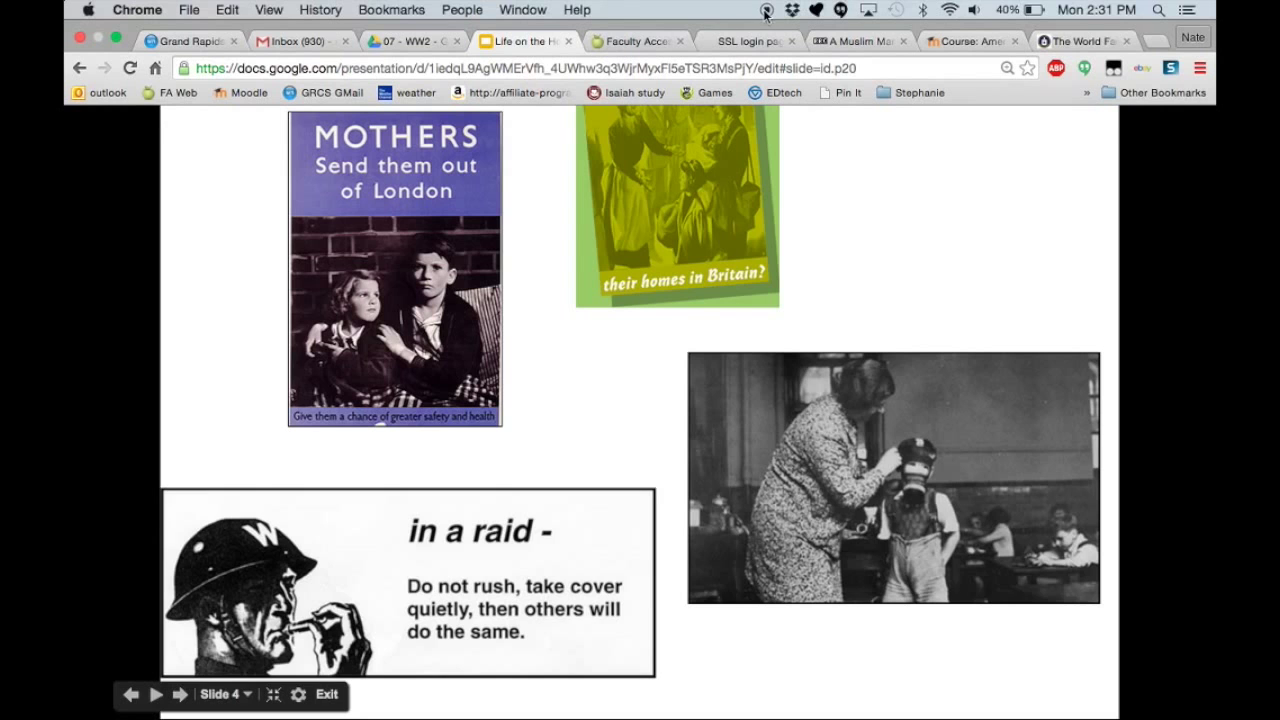
Stop the screen recording and shrink the window of the recorded video.
{"action": "left_click", "coordinate": [766, 11]}
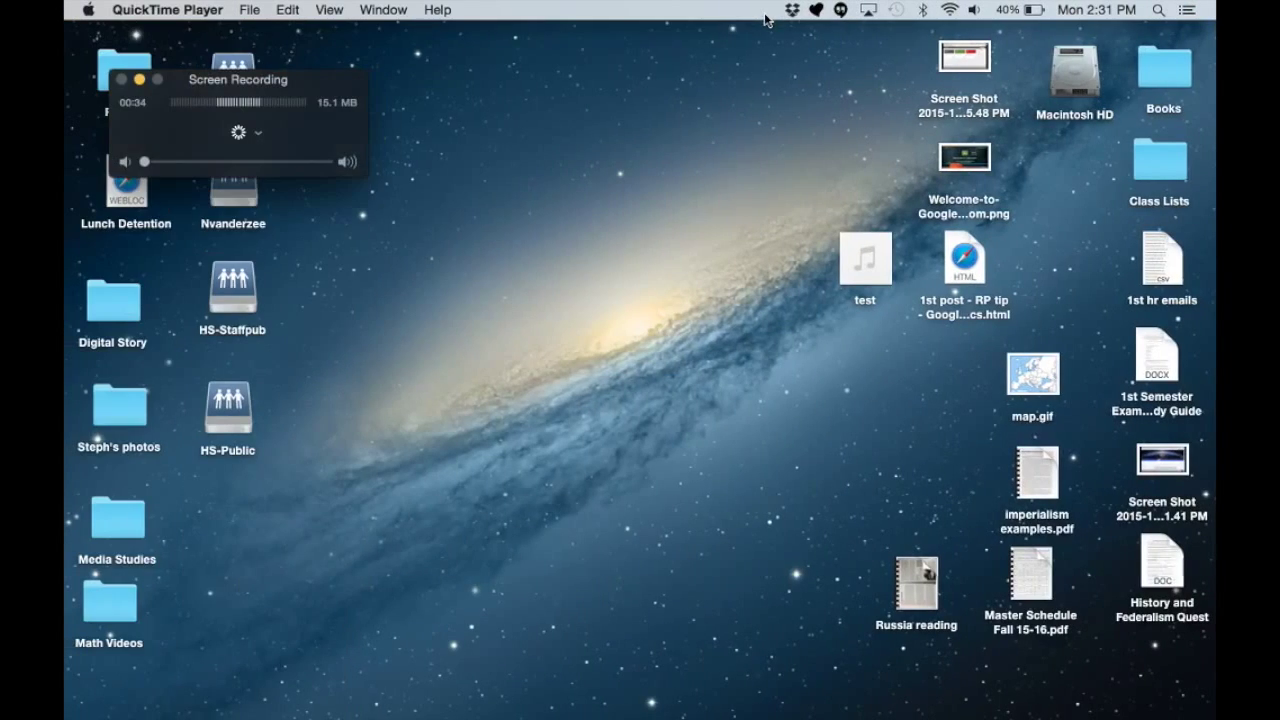
{"action": "key", "text": "space"}
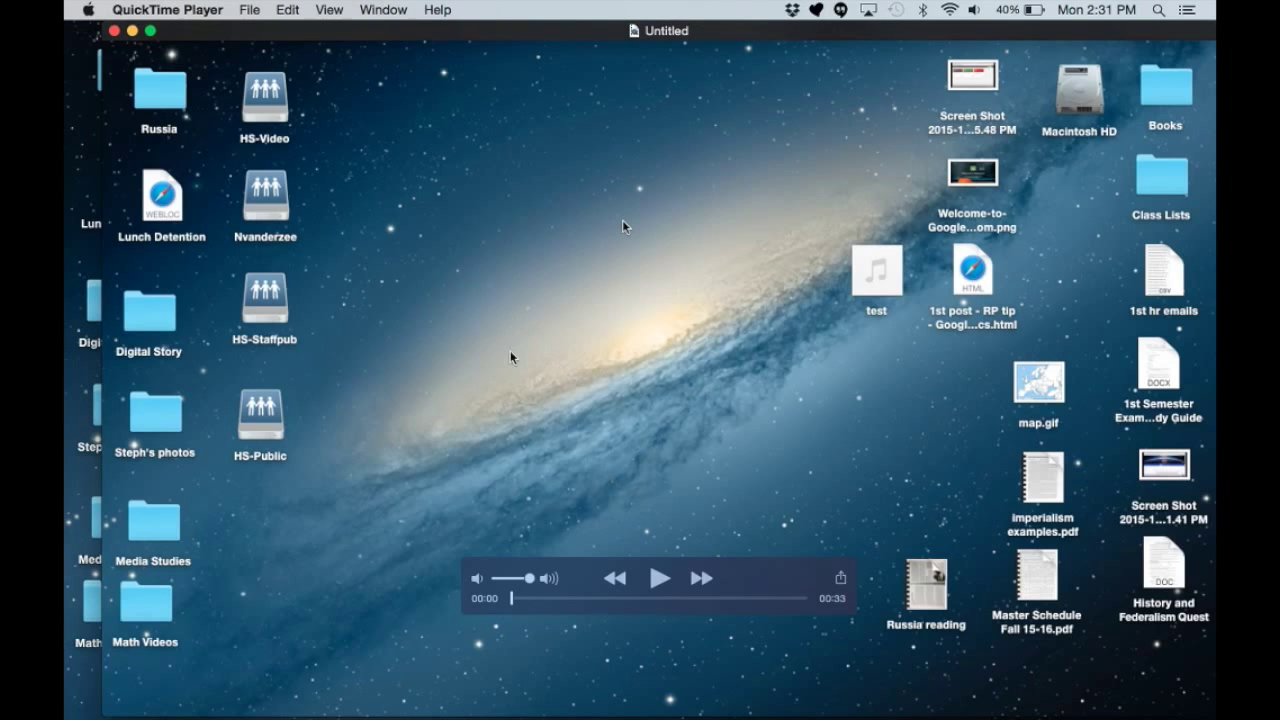
{"action": "key", "text": "Escape"}
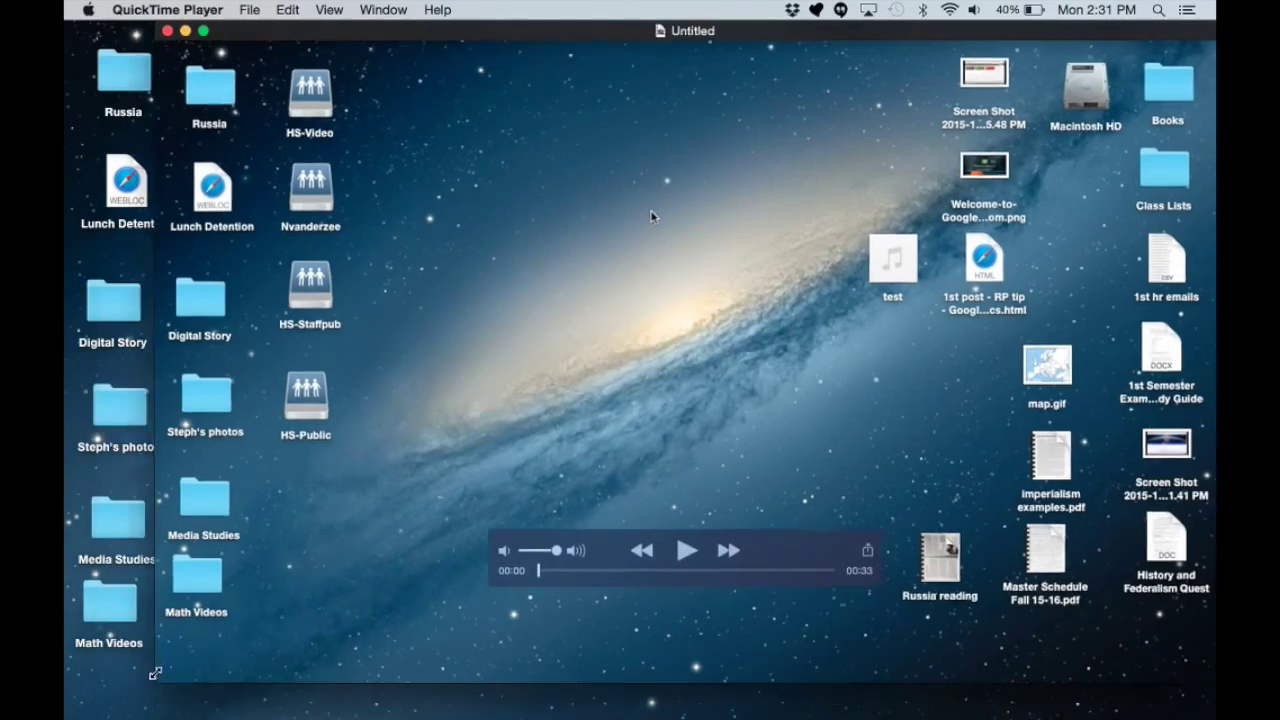
Move the recorded video's window toward the middle of the desktop and skim through the recording up to 00:29.
{"action": "left_click_drag", "start_coordinate": [600, 34], "coordinate": [516, 65]}
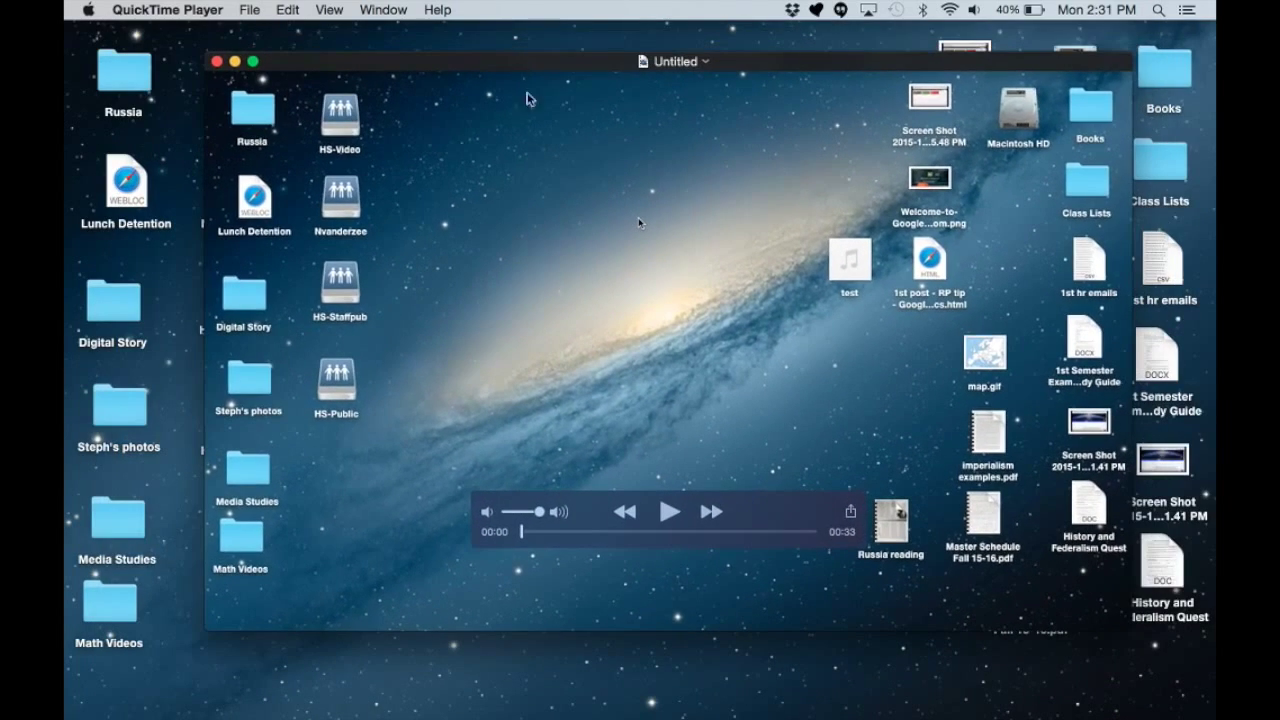
{"action": "left_click", "coordinate": [564, 533]}
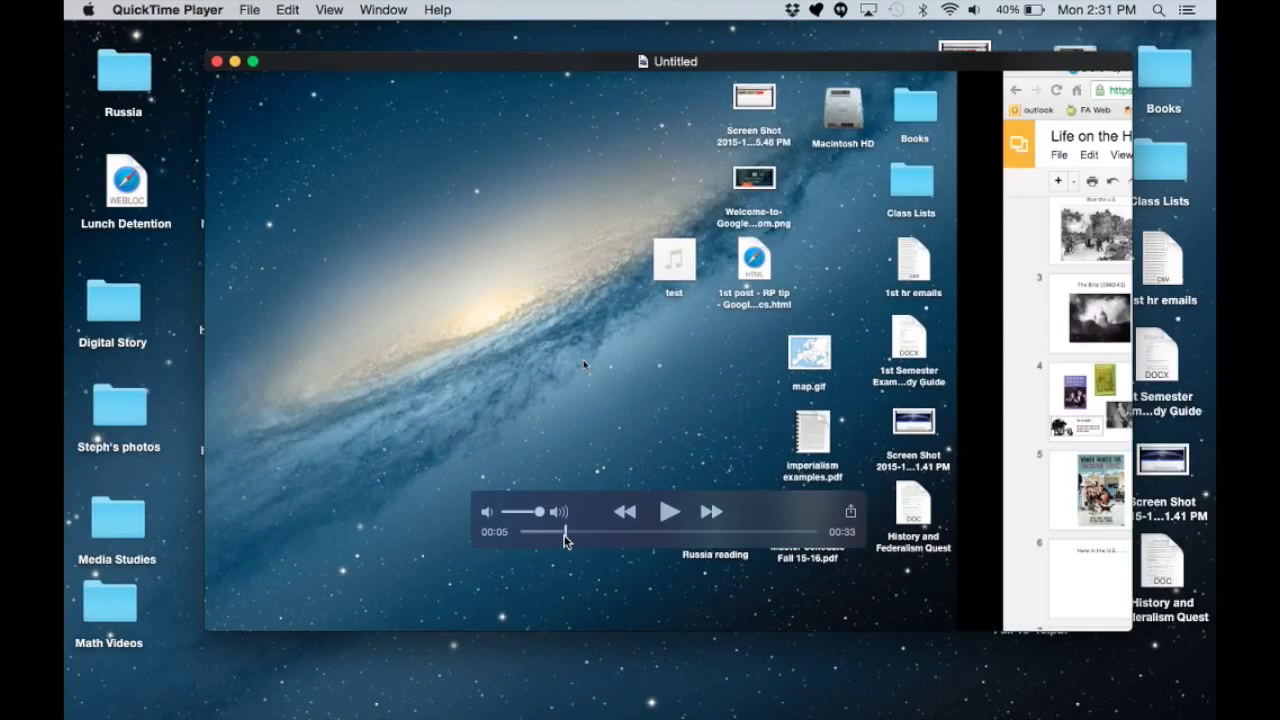
{"action": "left_click", "coordinate": [628, 533]}
{"action": "left_click", "coordinate": [674, 533]}
{"action": "left_click", "coordinate": [736, 533]}
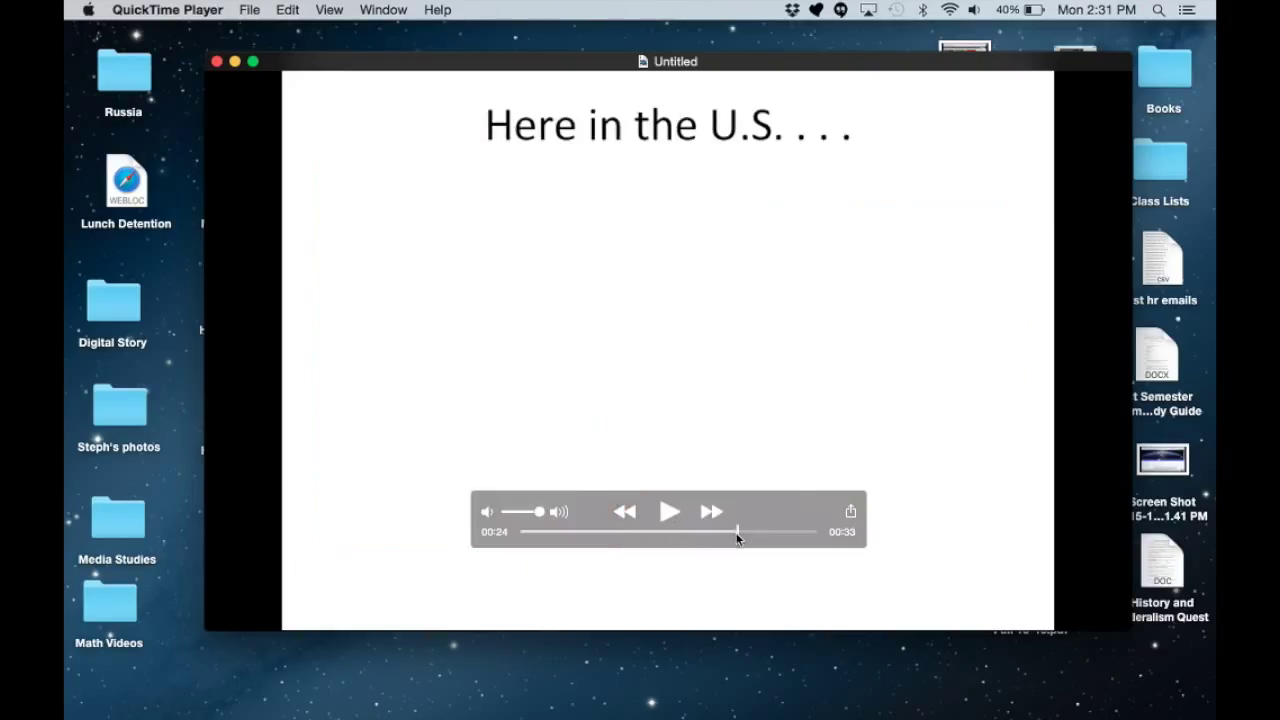
{"action": "left_click", "coordinate": [788, 533]}
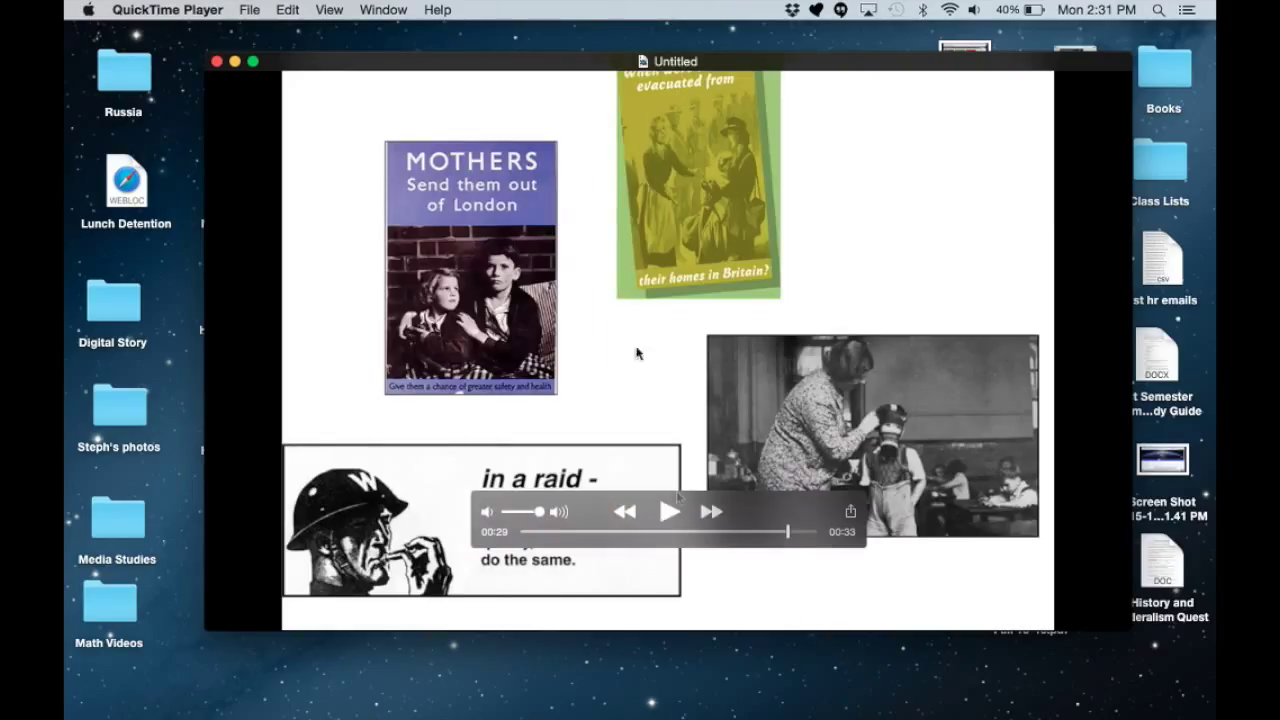
Examine the save options for the recorded video, including its name, tags and destination folder, and close them without saving.
{"action": "left_click", "coordinate": [245, 10]}
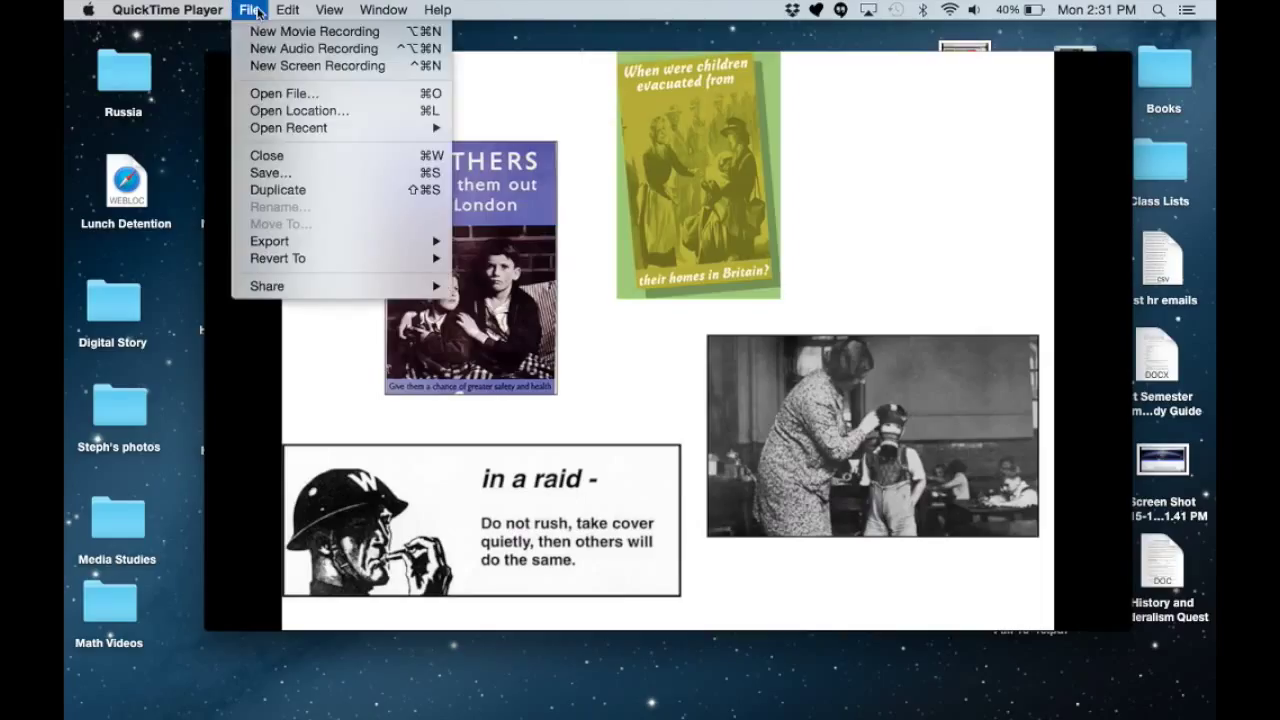
{"action": "left_click", "coordinate": [270, 173]}
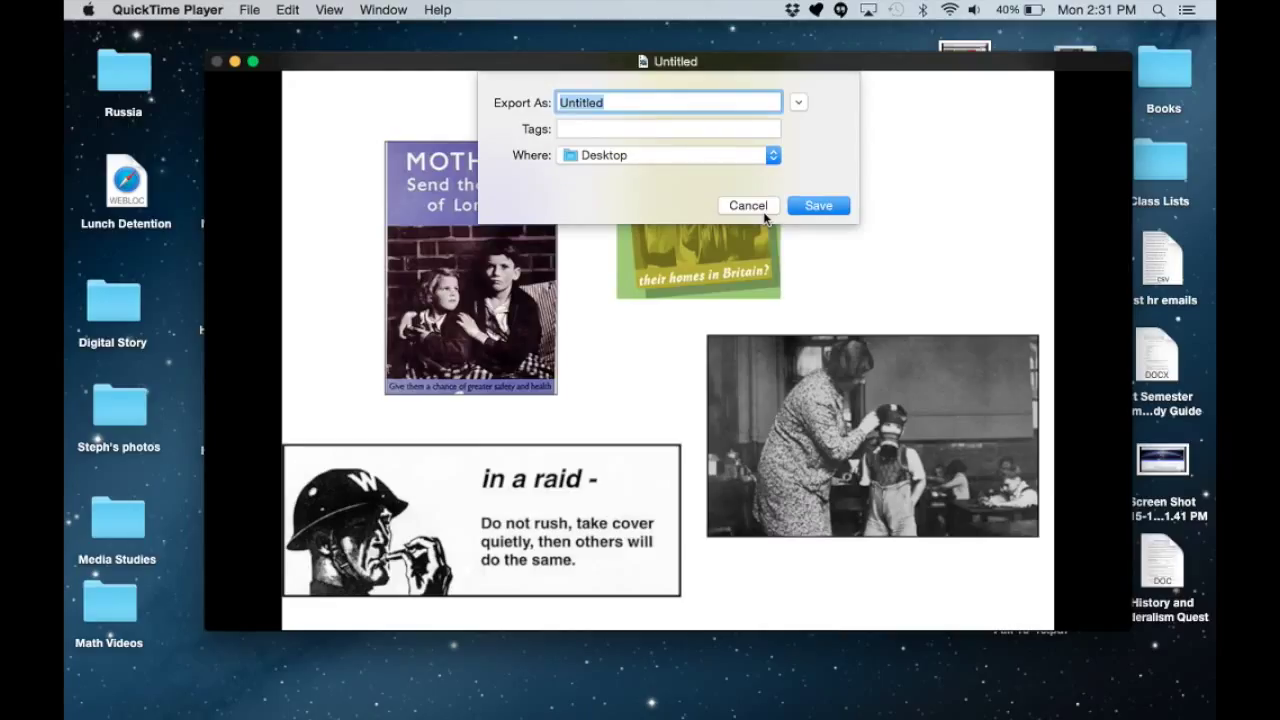
{"action": "left_click", "coordinate": [748, 206]}
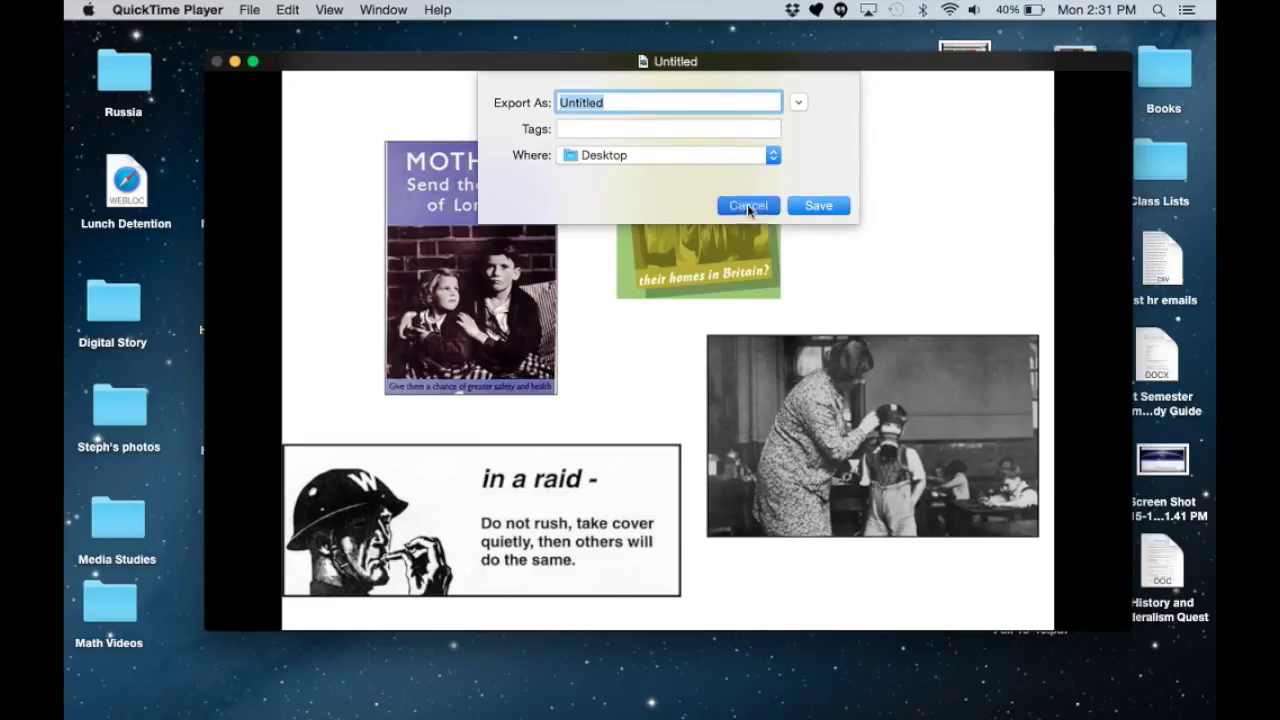